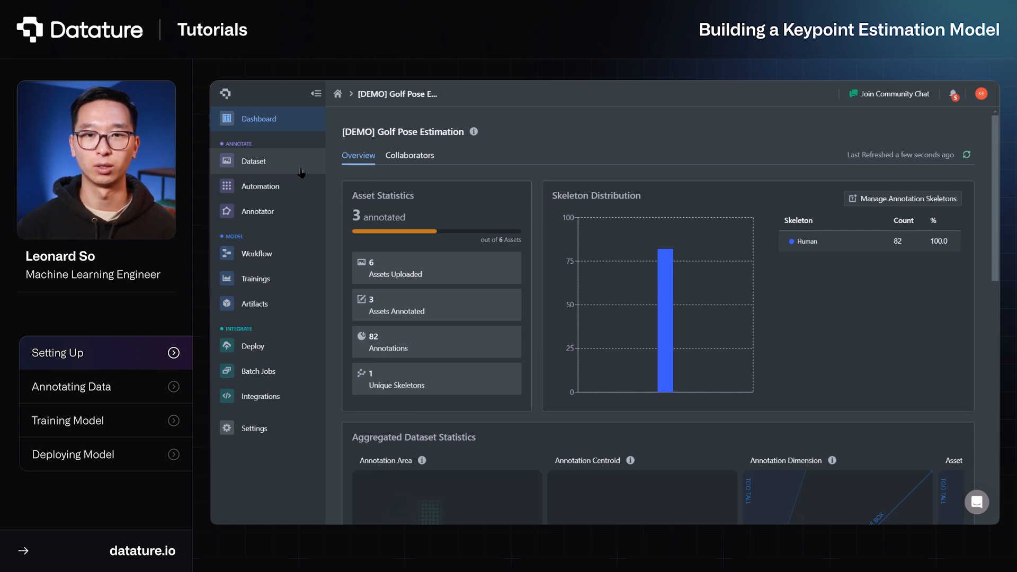
Open the project's dataset and load the image pexels-photo-5044355.jpeg in the Annotator
left_click(301, 173)
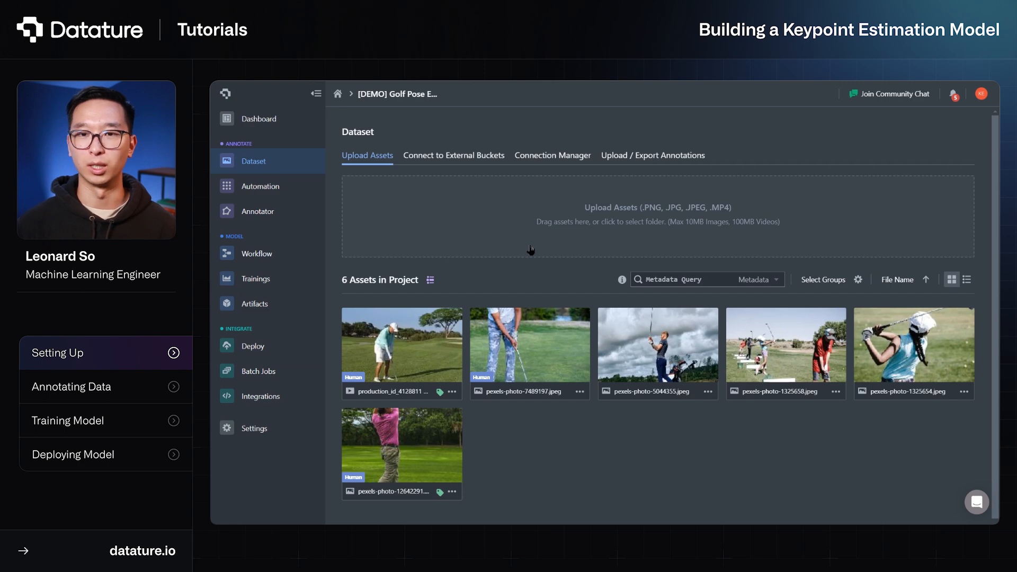
left_click(634, 340)
double_click(634, 340)
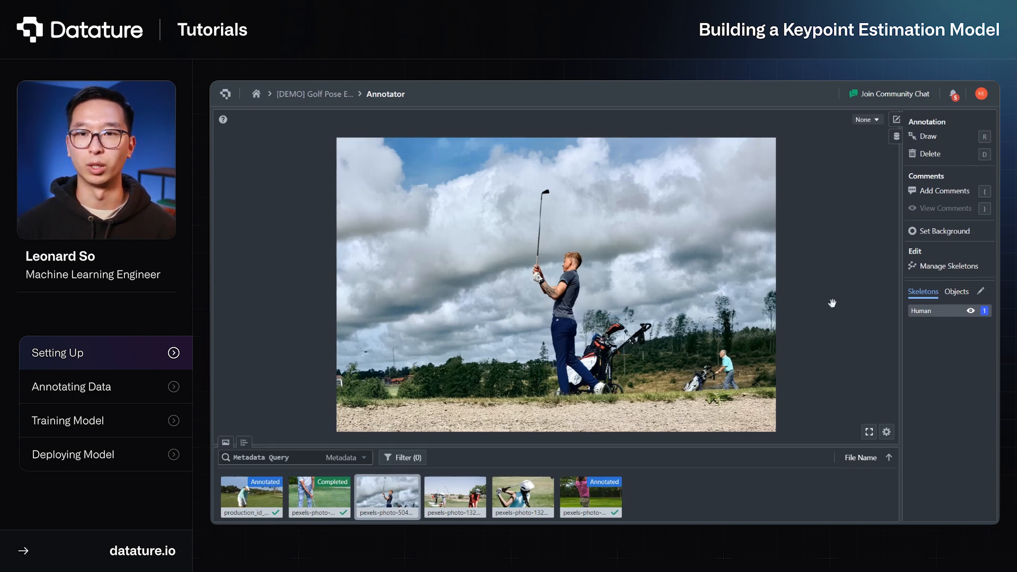
Create a new annotation skeleton and name it Golfer
left_click(980, 292)
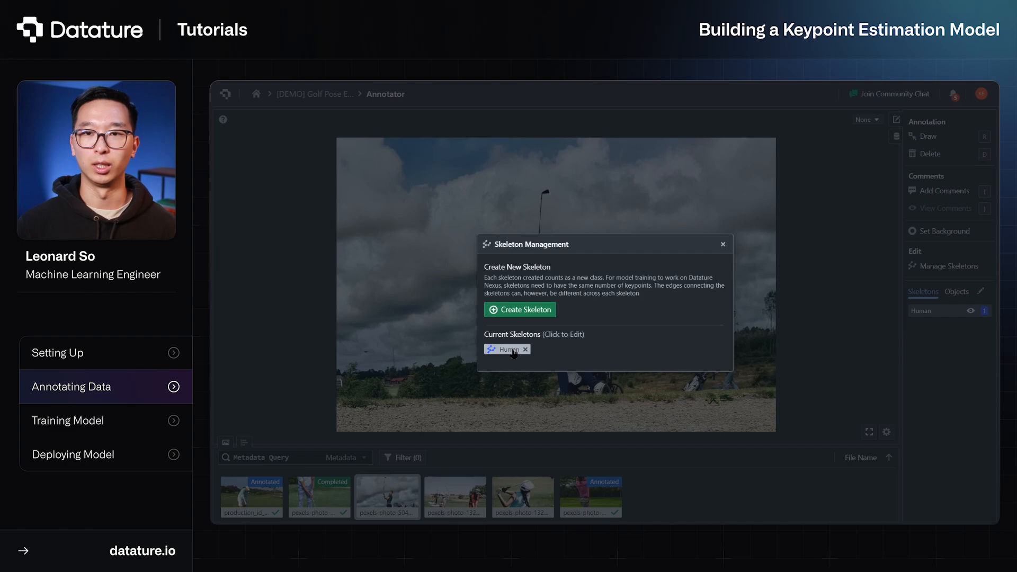
left_click(534, 311)
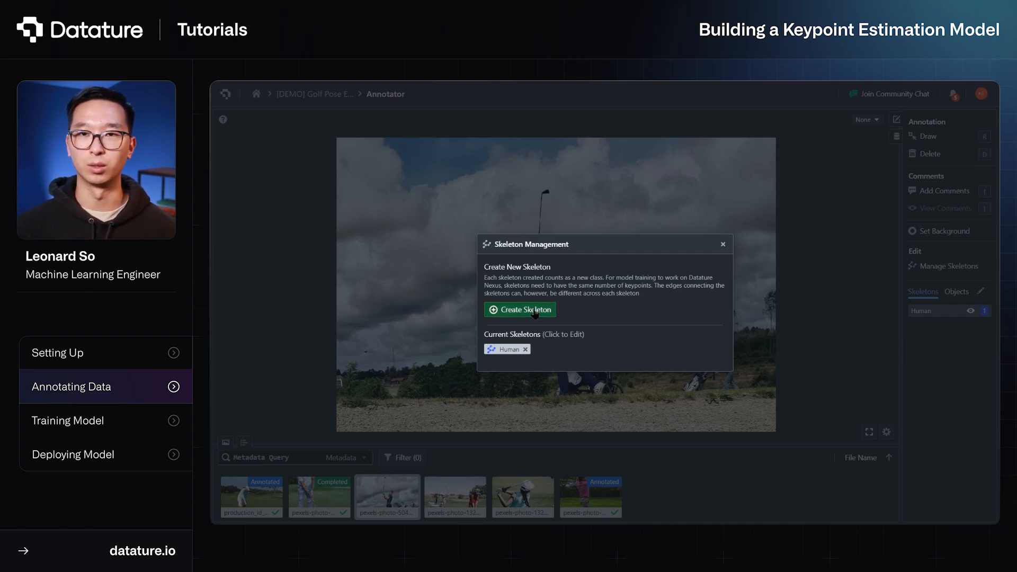
left_click(546, 154)
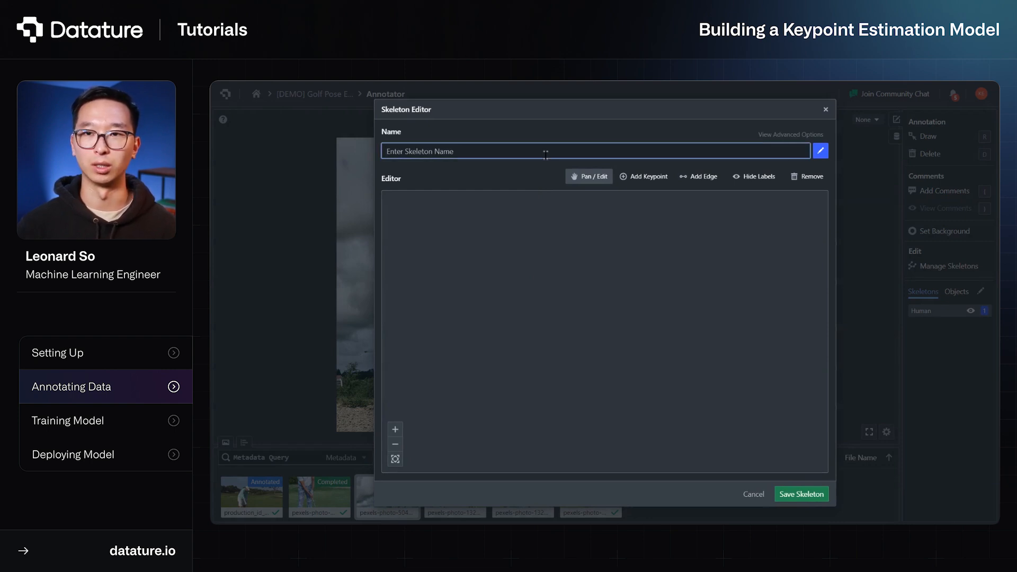
type("Golfer")
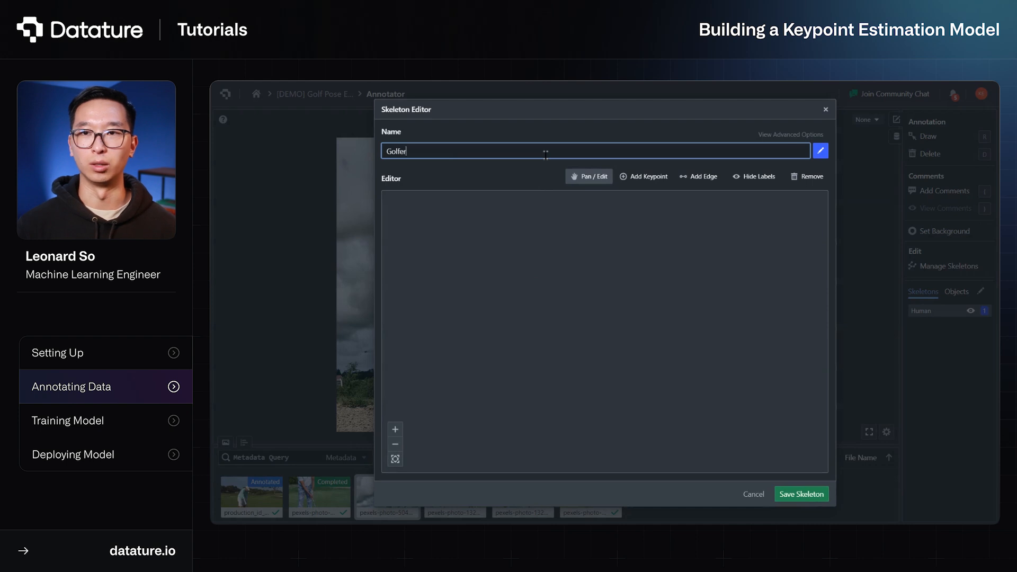
Add eight keypoints for the upper body: head, chest, and a shoulder, elbow and hand on each side
left_click(652, 180)
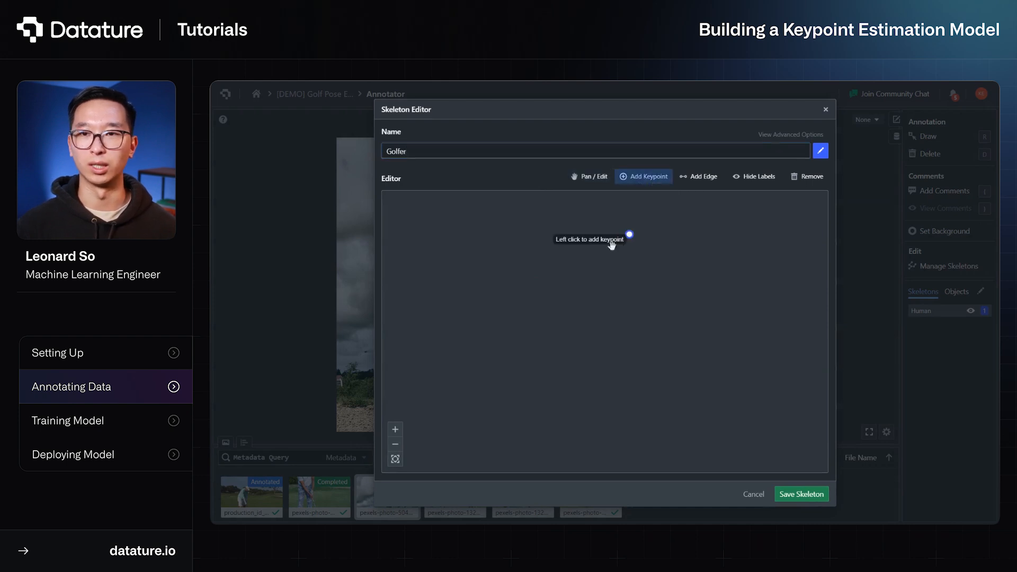
left_click(588, 237)
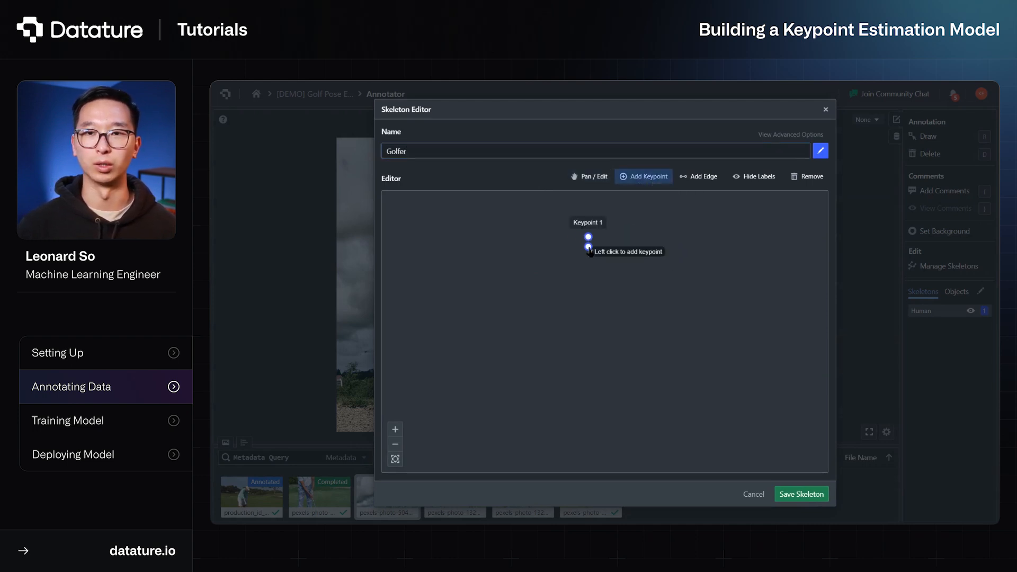
left_click(588, 277)
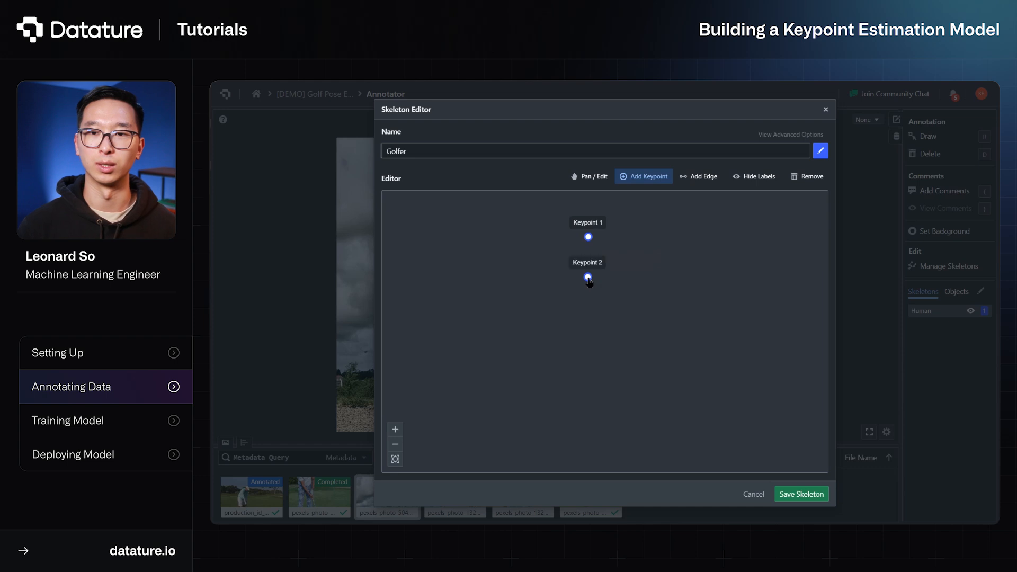
left_click(540, 278)
left_click(534, 327)
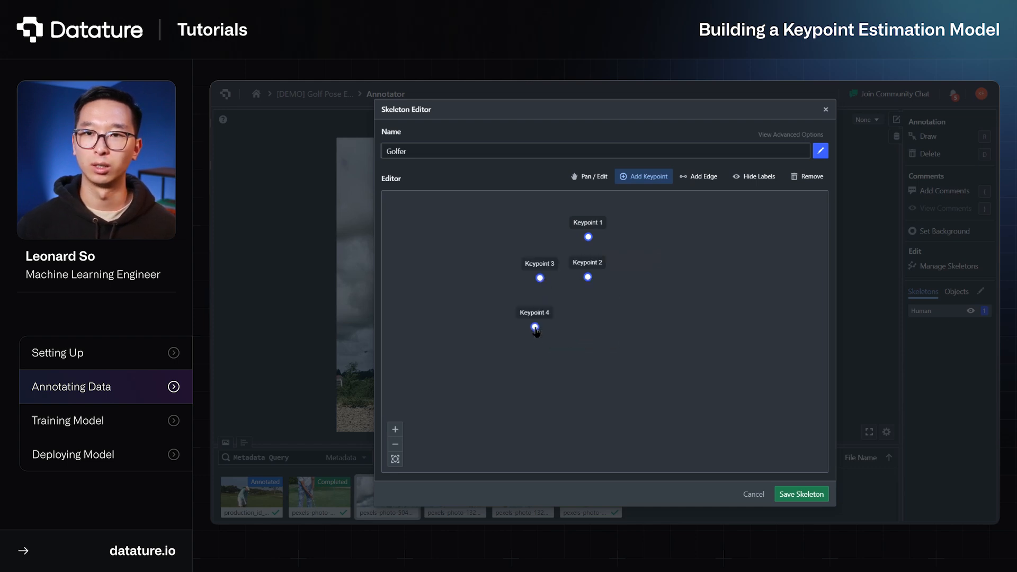
left_click(506, 360)
left_click(624, 281)
left_click(636, 331)
left_click(667, 365)
Add seven lower-body keypoints: the waist in the middle, plus a hip, knee and foot on each side
left_click(588, 354)
left_click(558, 354)
left_click(619, 358)
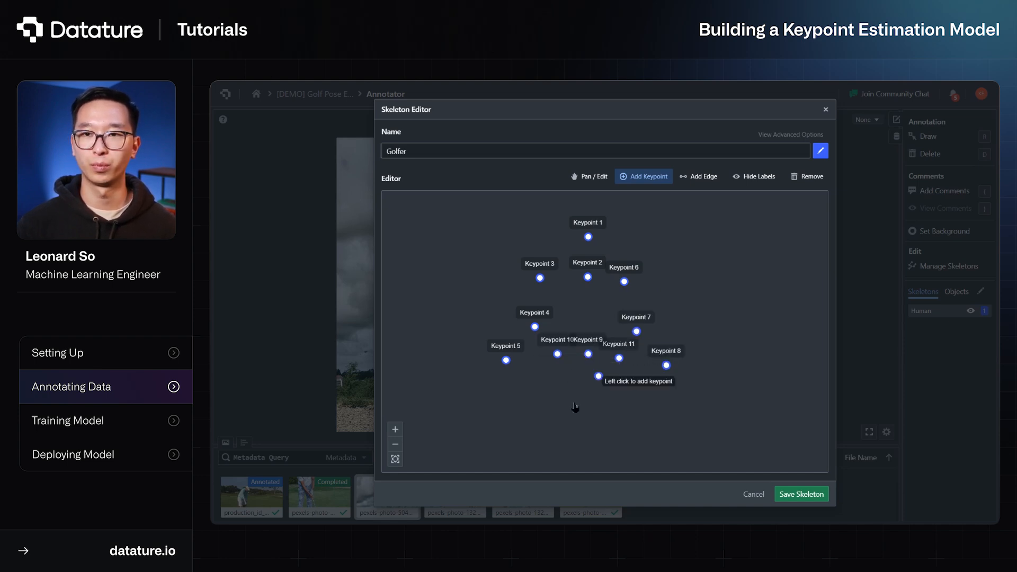
left_click(554, 400)
left_click(622, 402)
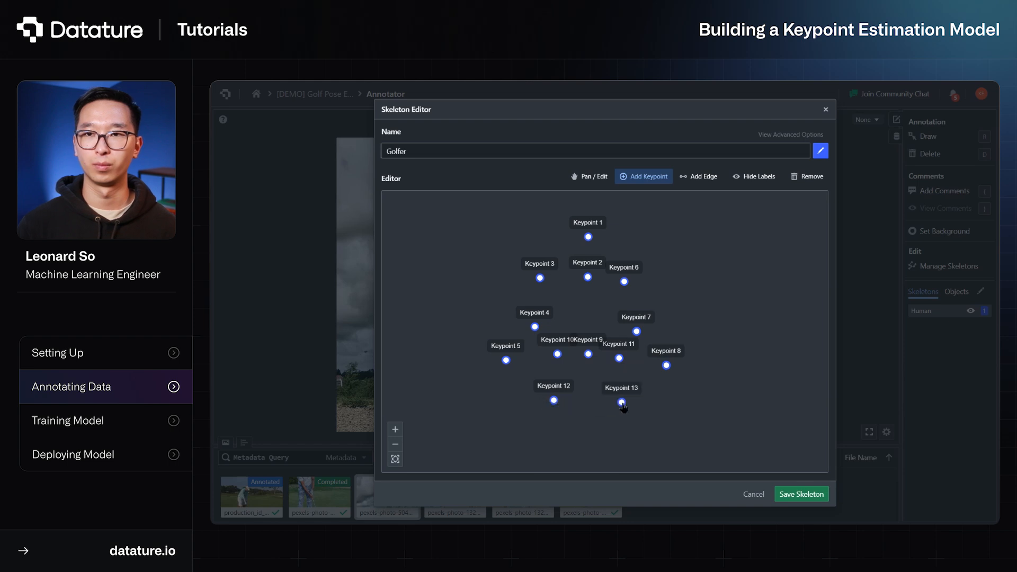
left_click(547, 439)
left_click(624, 447)
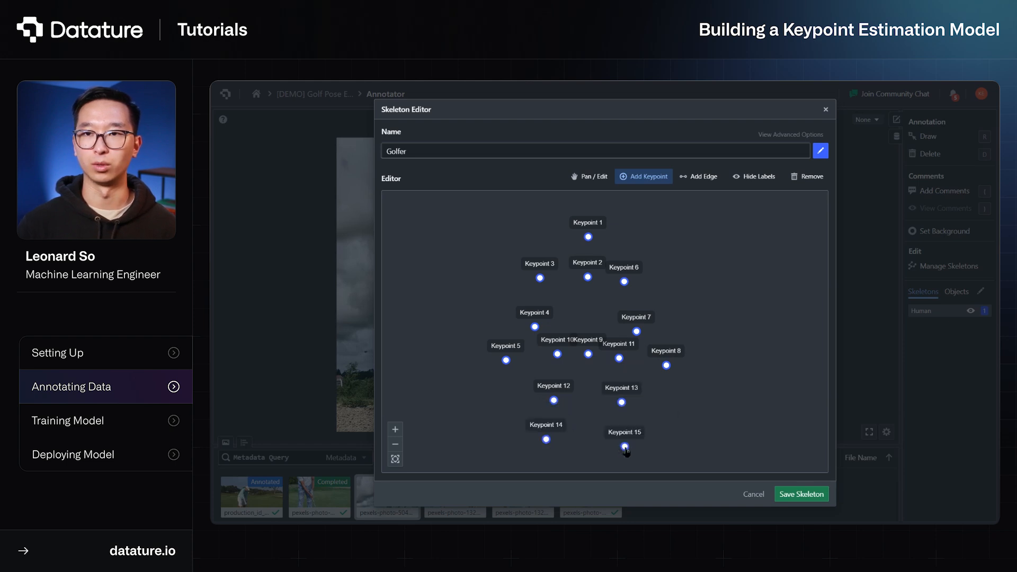
Add edges from Keypoint 1 to 2, from Keypoint 2 to 3 and 6, and along Keypoints 6, 7 and 8
left_click(698, 177)
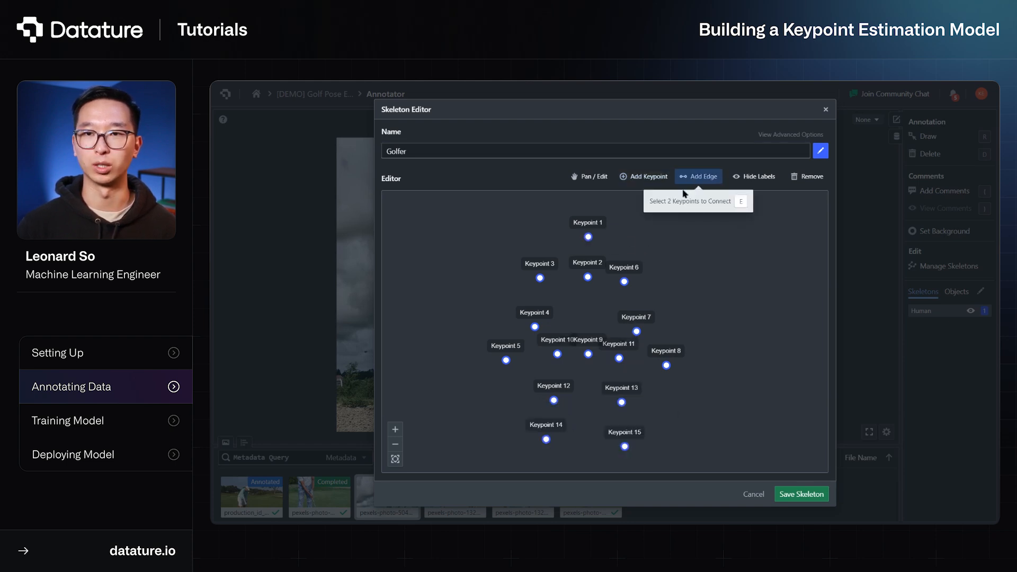
left_click(589, 239)
left_click(590, 278)
left_click(539, 278)
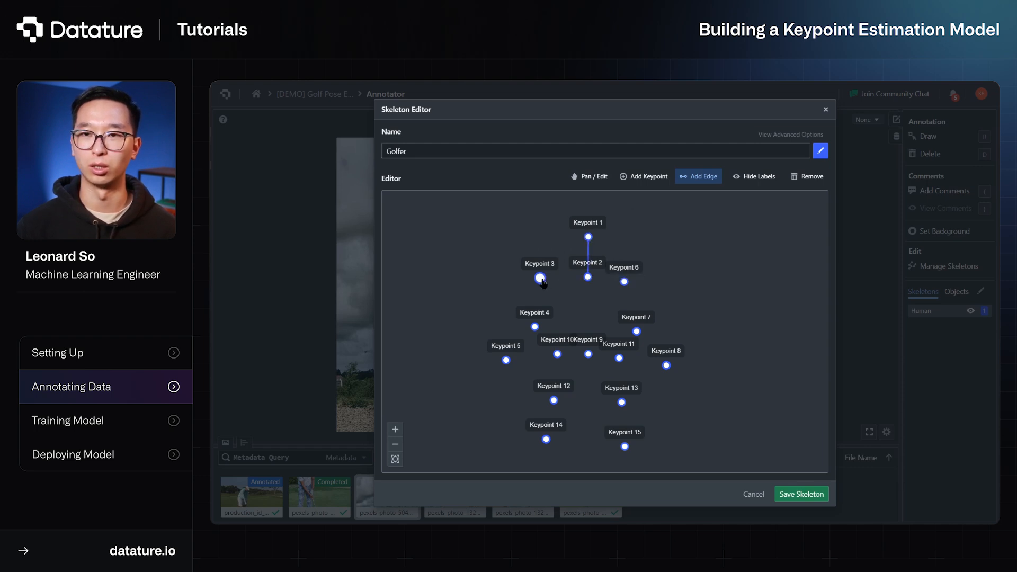
left_click(588, 278)
left_click(588, 277)
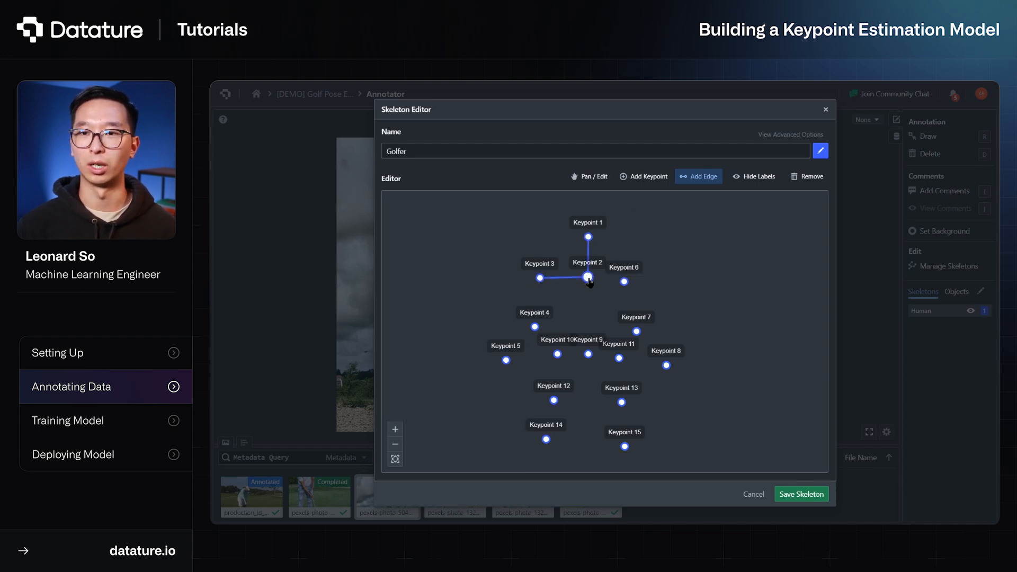
left_click(626, 282)
left_click(625, 283)
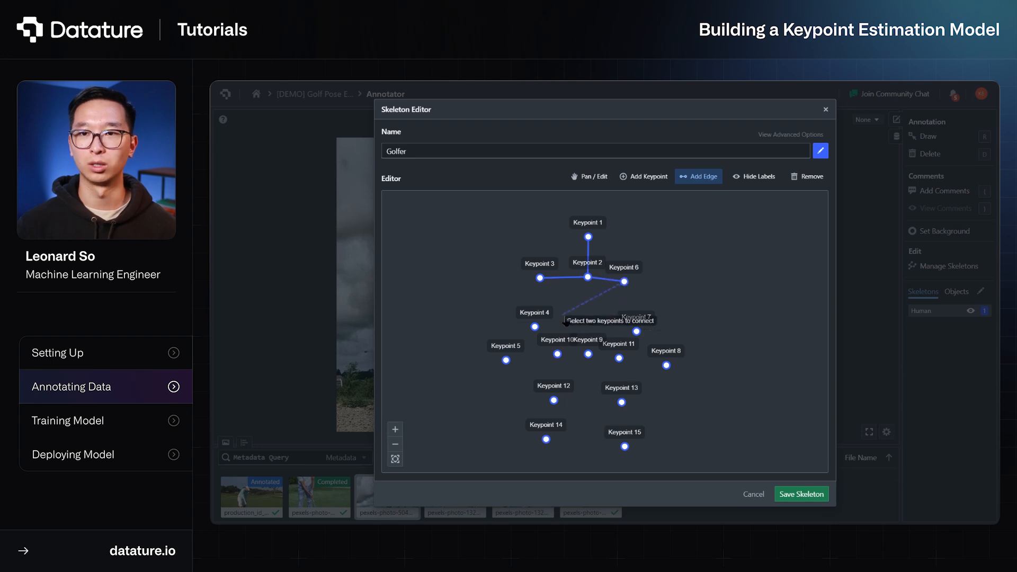
left_click(637, 331)
left_click(636, 332)
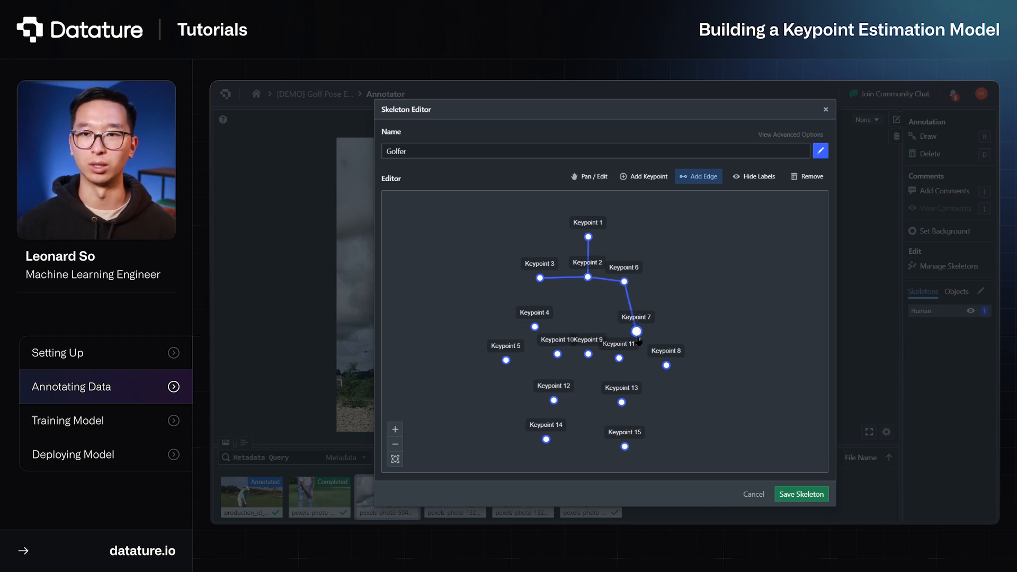
left_click(666, 365)
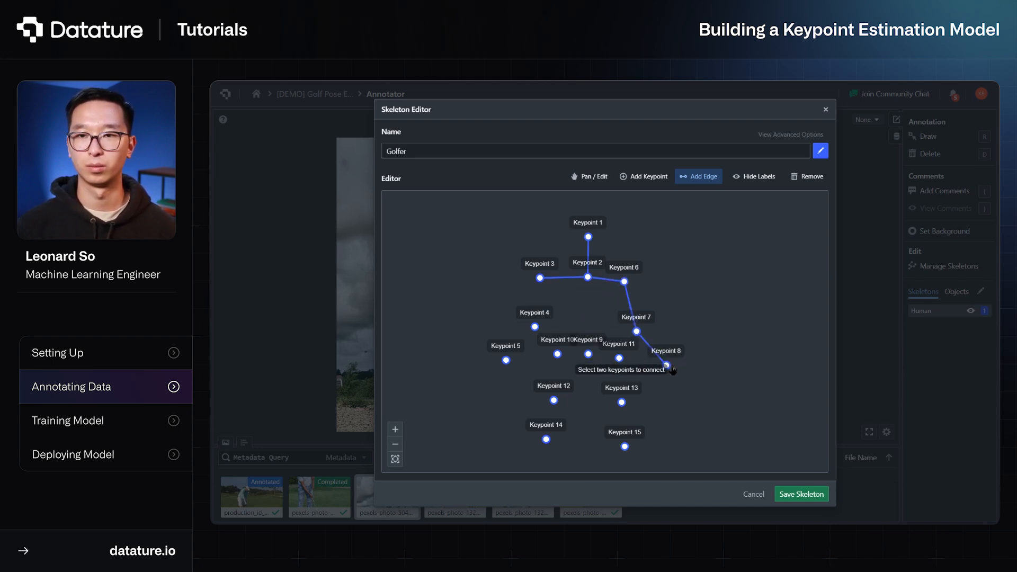
Connect Keypoint 2 to Keypoint 9 and continue the edges through Keypoints 10, 12 and 14
left_click(588, 277)
left_click(588, 354)
Connect Keypoints 3, 4 and 5 as one arm and Keypoints 9, 11, 13 and 15 as the remaining leg
left_click(588, 354)
left_click(557, 353)
left_click(557, 354)
left_click(554, 400)
left_click(554, 401)
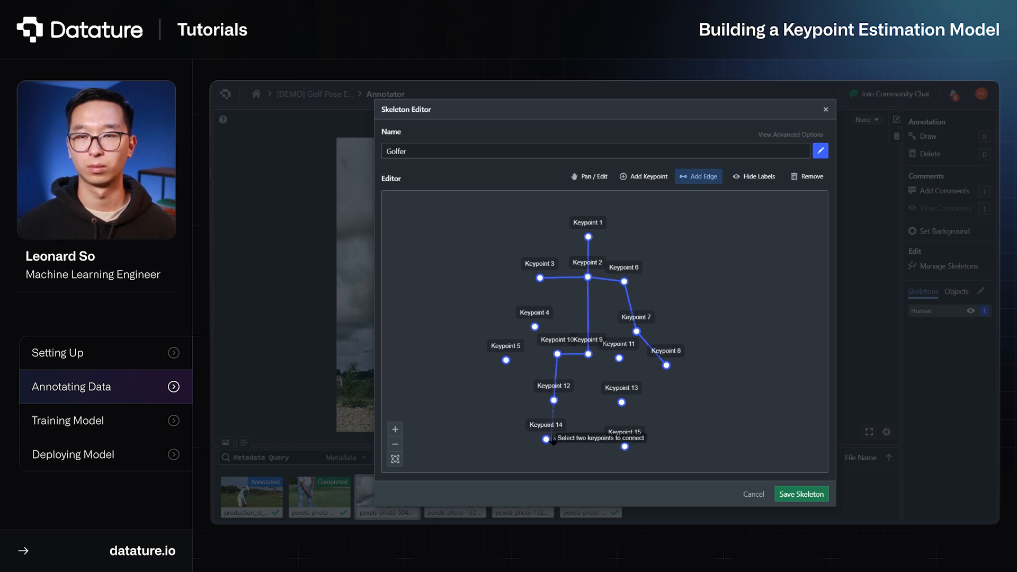
left_click(546, 439)
left_click(540, 278)
left_click(535, 327)
left_click(535, 326)
left_click(506, 360)
left_click(588, 354)
left_click(618, 358)
left_click(619, 359)
left_click(622, 403)
left_click(622, 403)
left_click(625, 447)
left_click(625, 447)
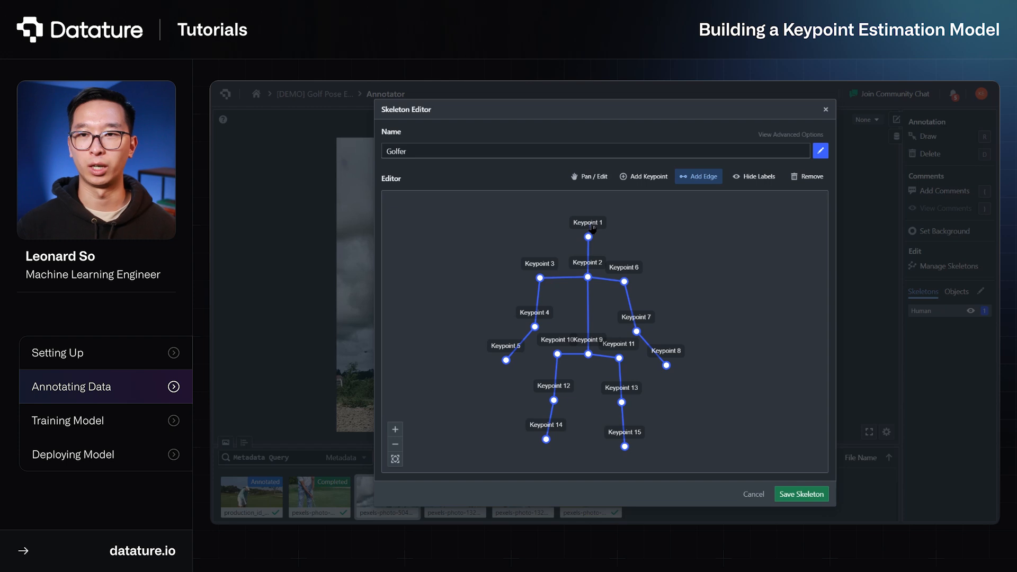
Rename Keypoint 1 as Head and Keypoint 2 as Chest
right_click(592, 227)
left_click(638, 234)
type("Head")
key("Return")
right_click(593, 264)
left_click(652, 273)
type("Chest")
key("Return")
Rename Keypoint 6 as Right Shoulder and Keypoint 3 as Left Shoulder
right_click(633, 267)
left_click(689, 277)
type("Right Shoulder")
key("Return")
right_click(543, 264)
left_click(583, 277)
type("Left Shoulder")
key("Return")
Rename Keypoint 4 as Left Elbow and Keypoint 5 as Left Hand
right_click(535, 326)
left_click(572, 325)
type("Left Elbow")
key("Return")
right_click(506, 361)
left_click(551, 359)
type("Left Hand")
key("Return")
Rename Keypoints 9, 10 and 11 as Waist, Left Hip and Right Hip
right_click(588, 354)
left_click(610, 352)
type("Waist")
key("Return")
right_click(619, 358)
left_click(618, 351)
type("Left Hip")
key("Return")
right_click(618, 358)
left_click(675, 355)
type("Right Hip")
key("Return")
Rename Keypoint 13 as Right Knee and Keypoint 15 as Right Foot
right_click(622, 403)
left_click(681, 400)
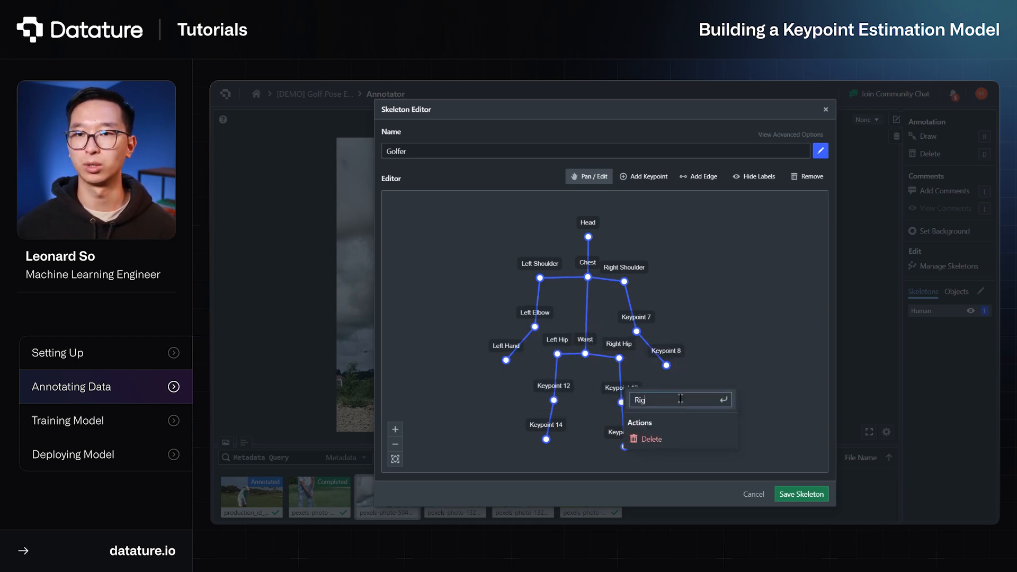
left_click(707, 446)
type("Right Foot")
key("Return")
Rename Keypoint 12 as Left Knee and Keypoint 14 as Left Foot
right_click(553, 400)
left_click(628, 403)
type("Left Knee")
key("Return")
right_click(546, 439)
type("t Foot")
key("Return")
Rename Keypoint 7 as Right Elbow and Keypoint 8 as Right Hand
right_click(637, 332)
type("Right Elbow")
key("Return")
right_click(667, 365)
type("Right Hand")
key("Return")
Set the Golfer skeleton's color to red #FF3131, save the skeleton and close skeleton management
left_click(821, 151)
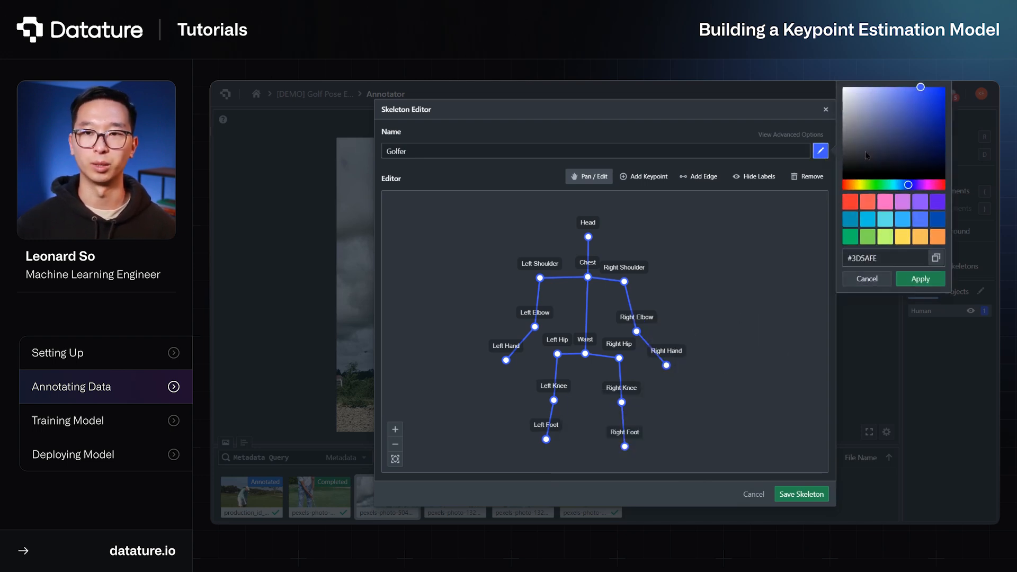
left_click(854, 203)
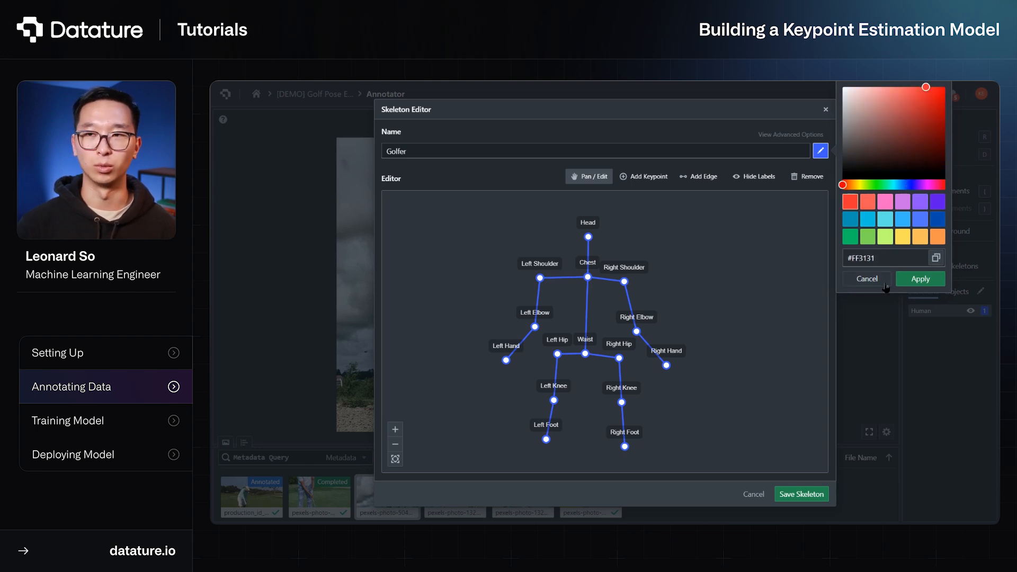
left_click(907, 283)
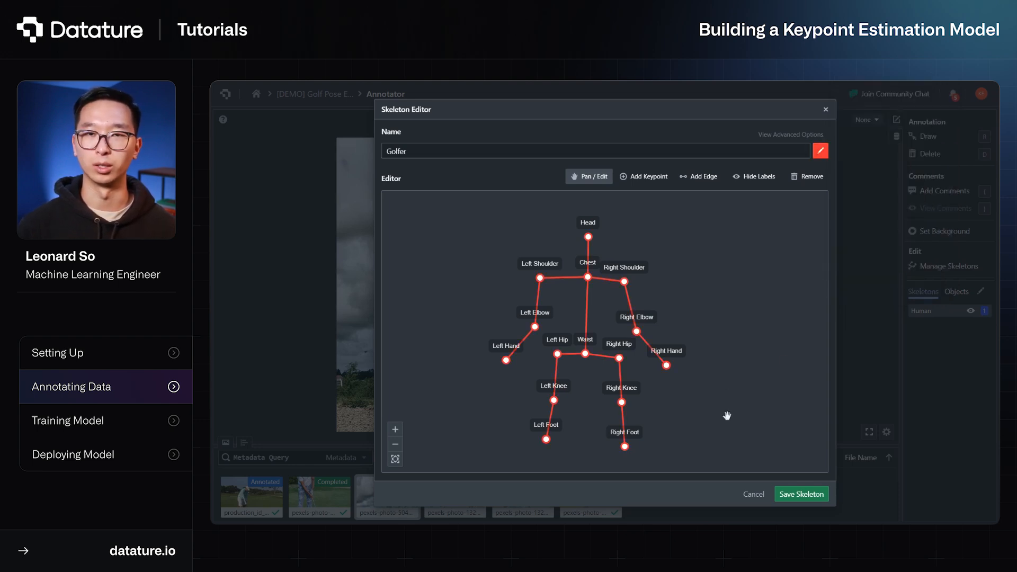
left_click(800, 495)
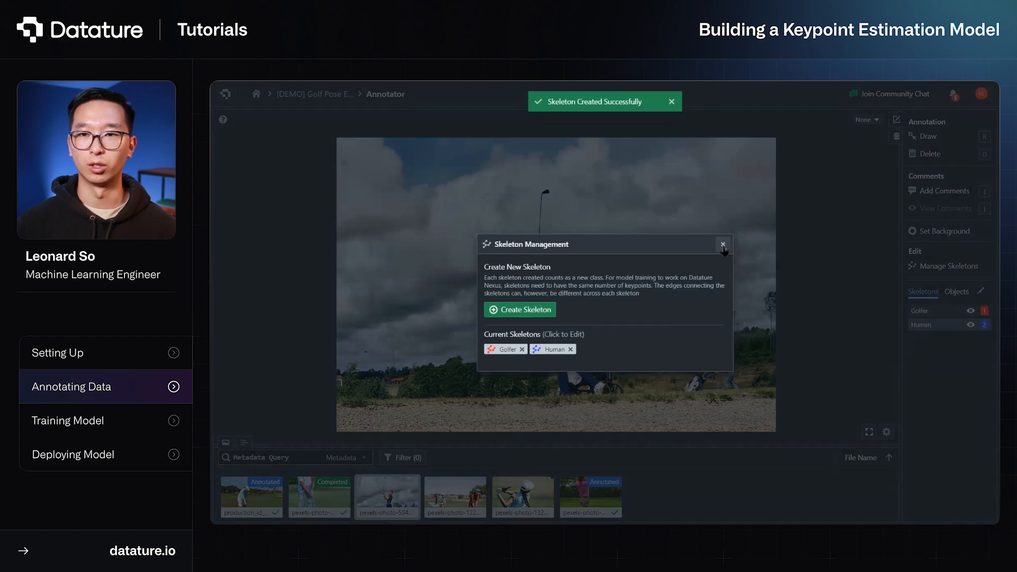
left_click(722, 244)
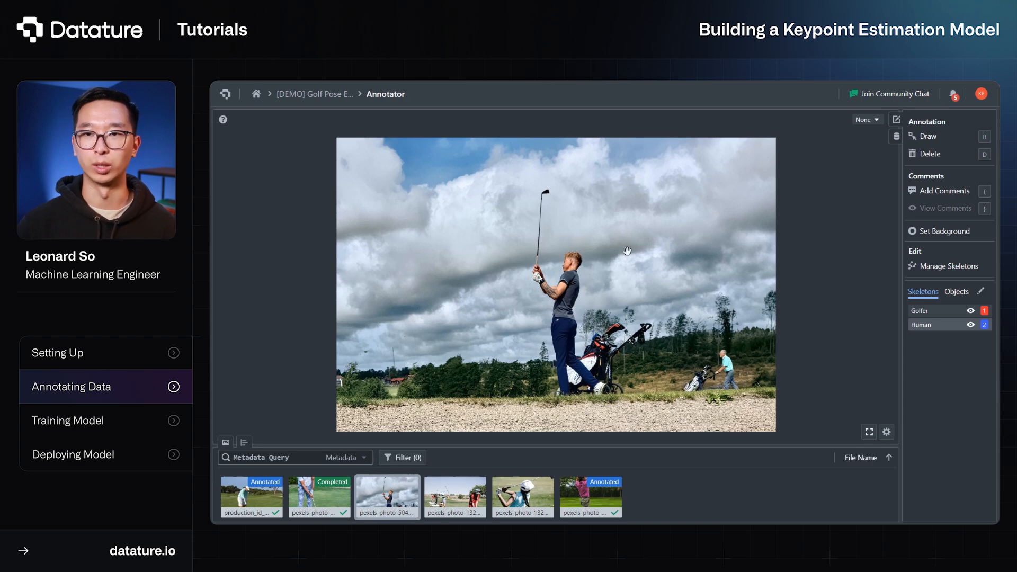
Review the existing Human skeleton's keypoints and edges in the Skeleton Editor, then return to the image
left_click(981, 292)
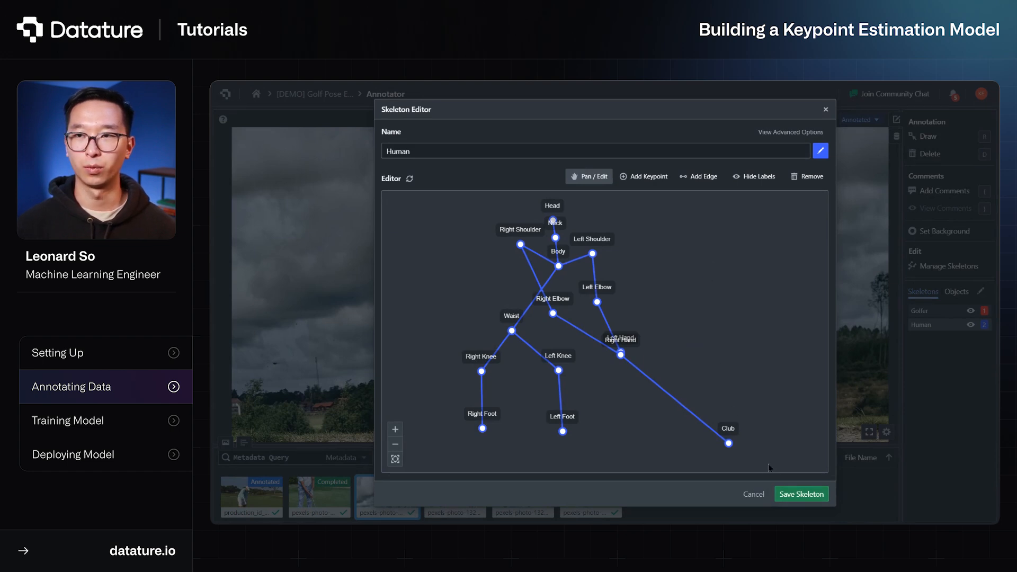
left_click(811, 494)
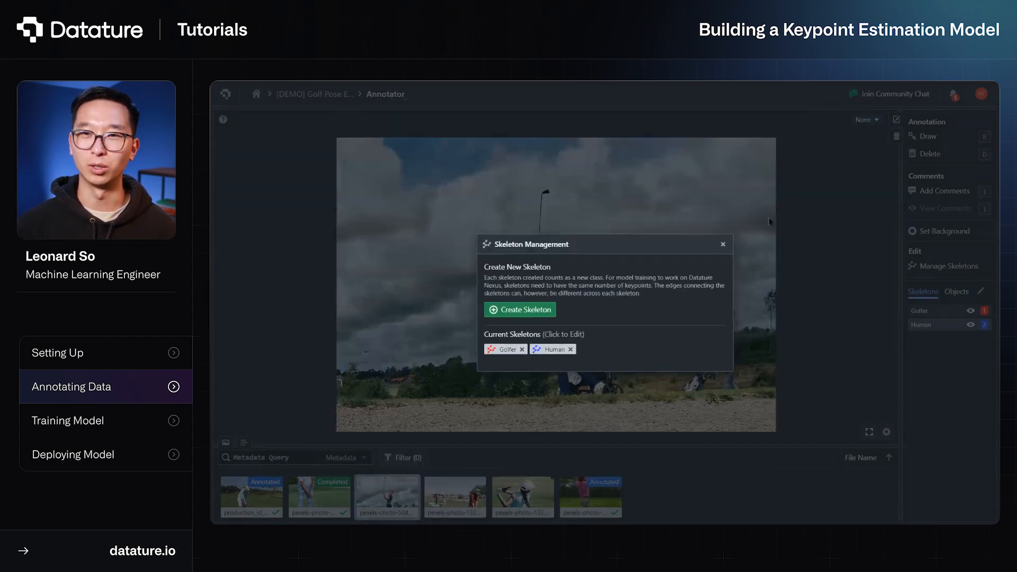
left_click(723, 241)
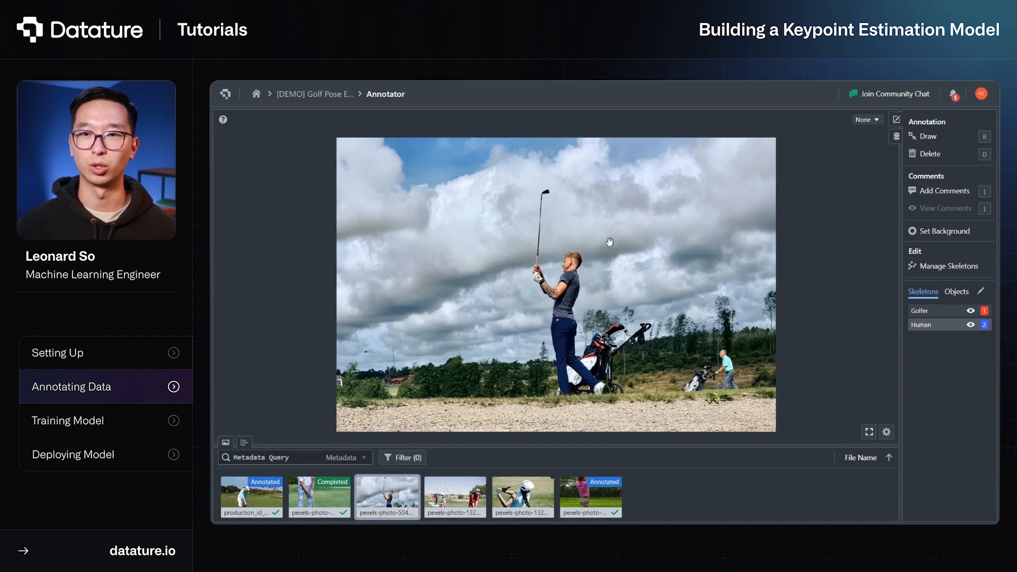
Draw a Human skeleton annotation over the golfer in the foreground of the image
key("r")
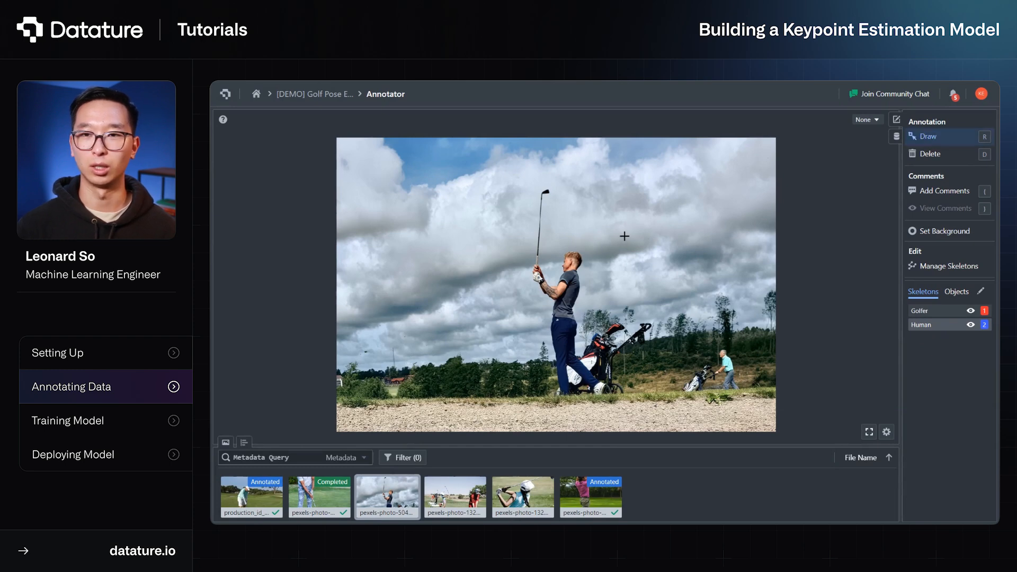
mouse_move(626, 235)
left_mouse_down()
mouse_move(546, 316)
mouse_move(506, 418)
left_mouse_up()
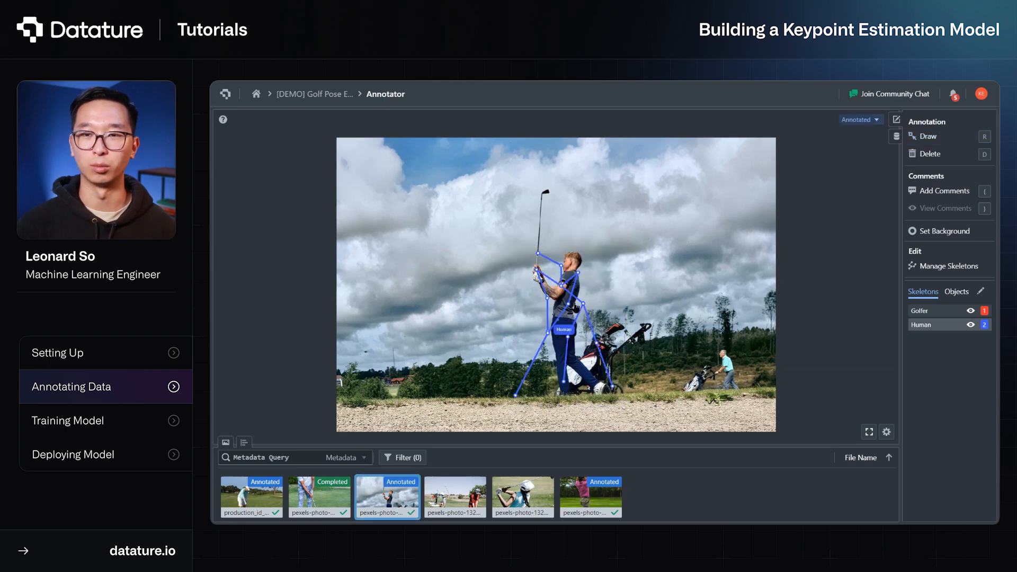
Reposition the head, waist, right knee and both foot keypoints of the Human skeleton onto the foreground golfer
left_click(579, 309)
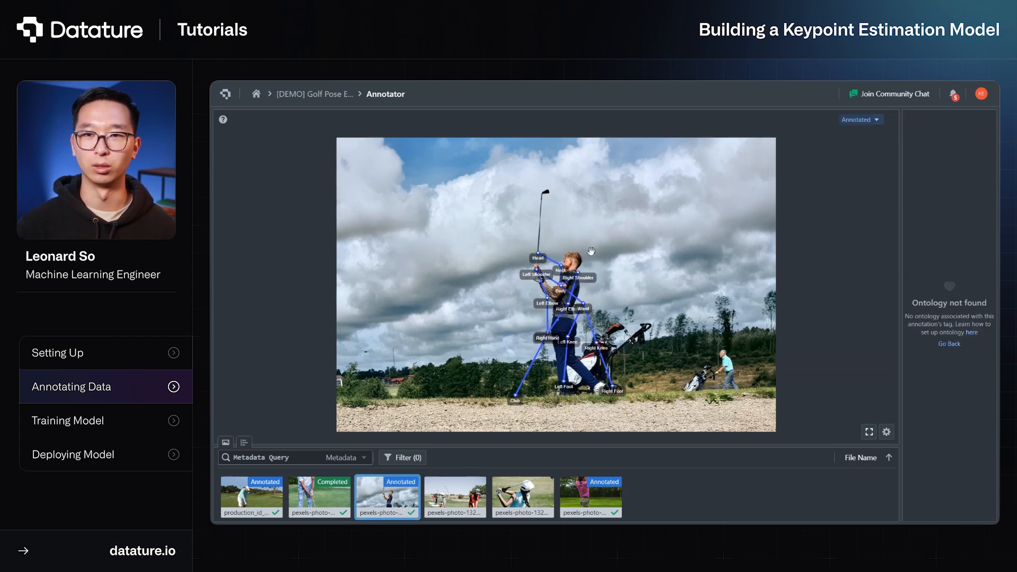
left_click_drag(537, 254, 573, 255)
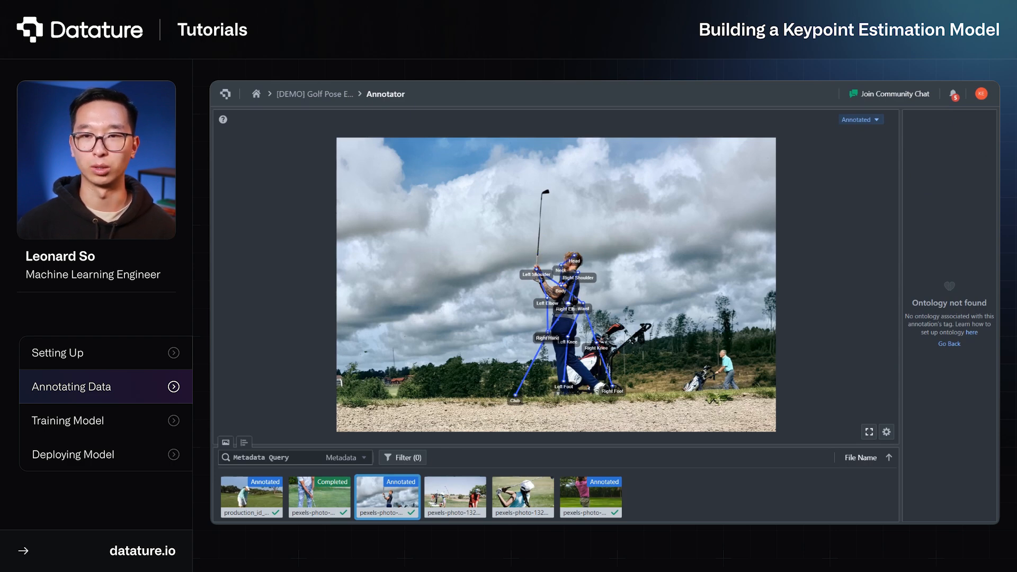
scroll(572, 344, "up", 5)
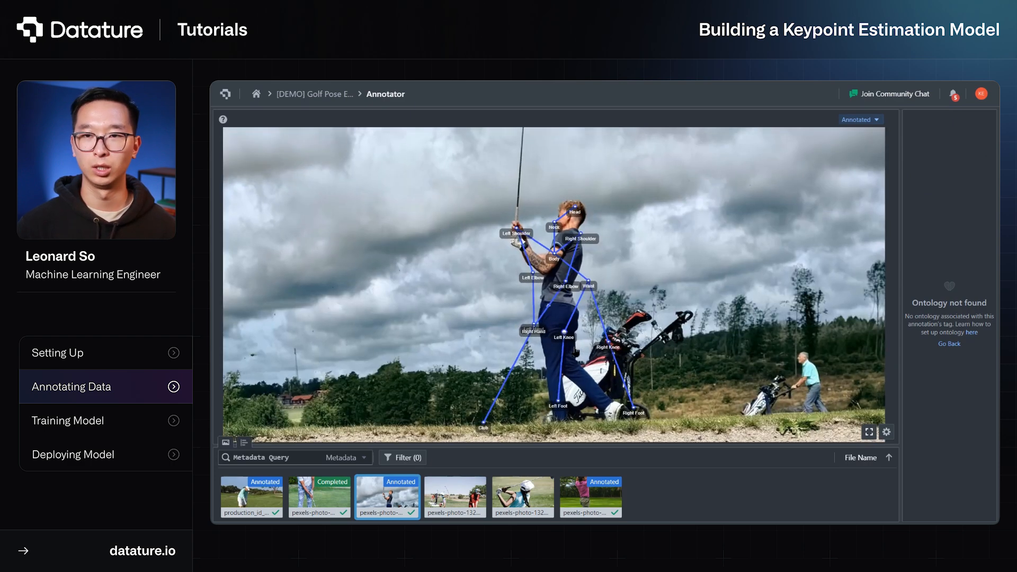
left_click_drag(644, 420, 621, 422)
left_click_drag(615, 348, 569, 376)
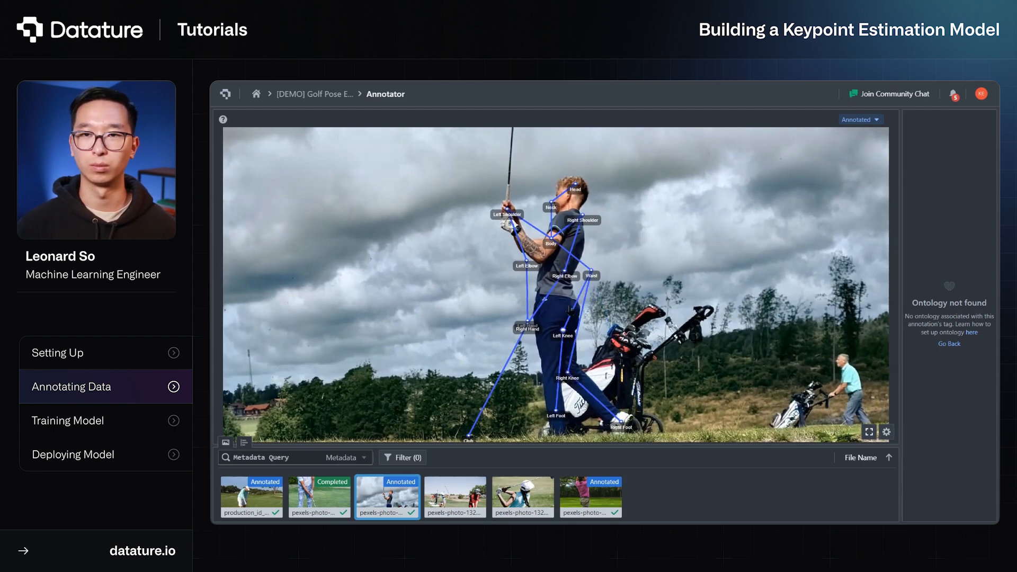
left_click_drag(591, 270, 551, 373)
left_click_drag(556, 411, 560, 437)
Align the Human skeleton's left shoulder and both elbow and hand keypoints with the golfer's body, and place the Club keypoint on his golf club
left_click_drag(507, 210, 570, 208)
left_click_drag(527, 263, 541, 257)
left_click_drag(527, 323, 508, 214)
left_click_drag(564, 272, 524, 253)
left_click_drag(529, 321, 511, 229)
left_click_drag(471, 438, 523, 184)
left_click_drag(589, 230, 612, 158)
scroll(609, 321, "up", 3)
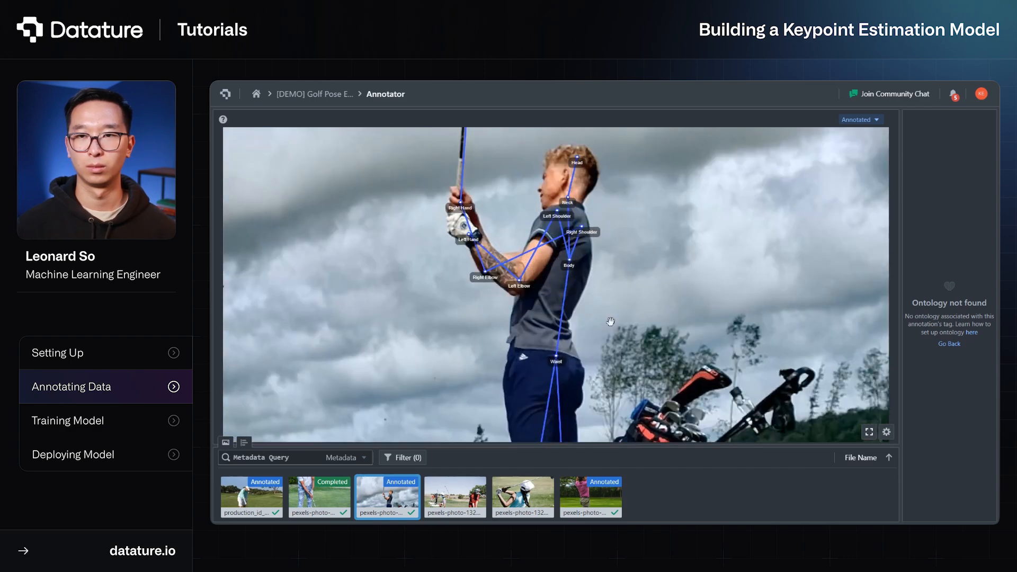
left_click_drag(609, 322, 657, 229)
scroll(660, 229, "down", 4)
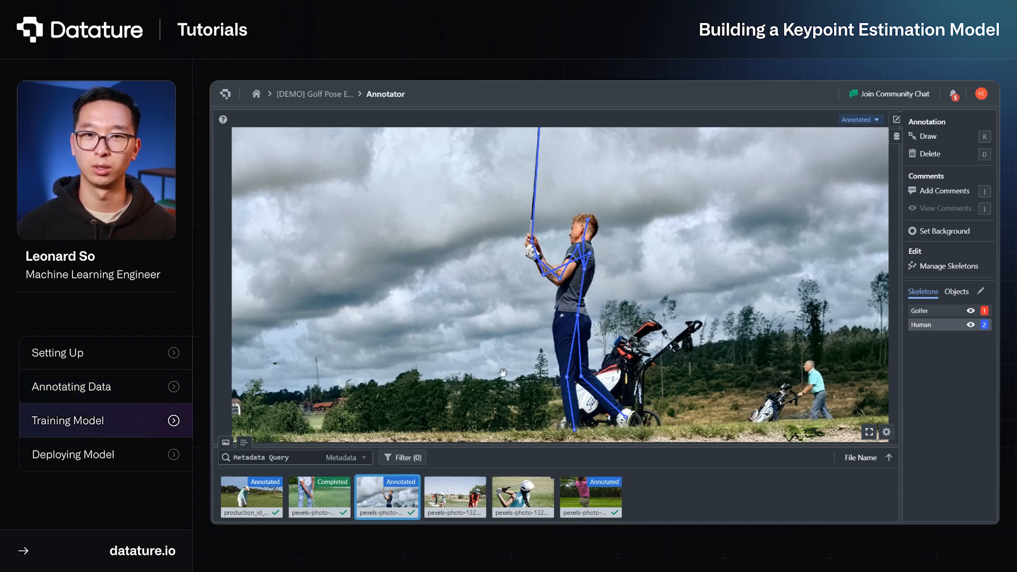
Create a new workflow in the golf pose project with Keypoints as the AI vision objective
left_click(314, 94)
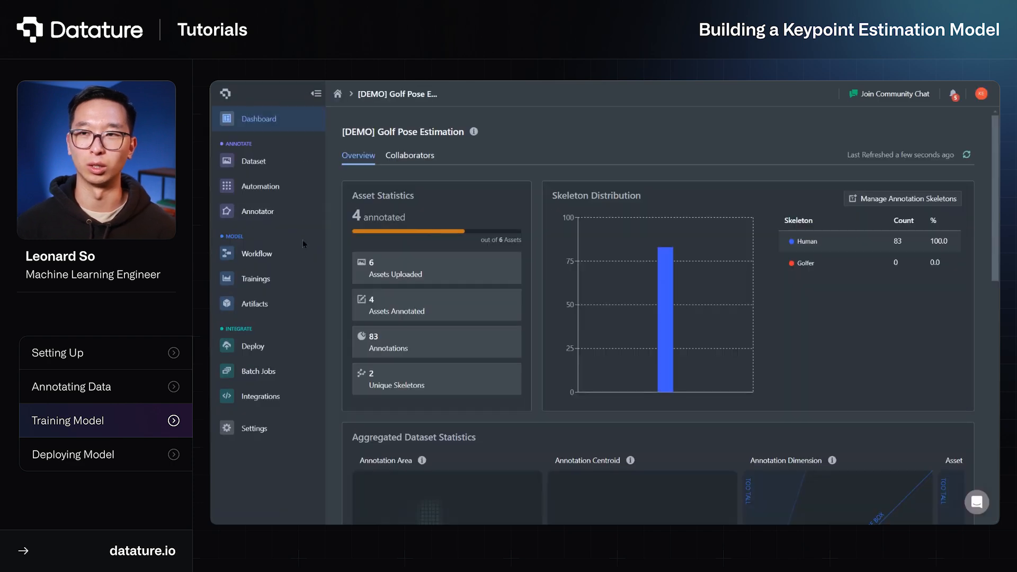
left_click(298, 264)
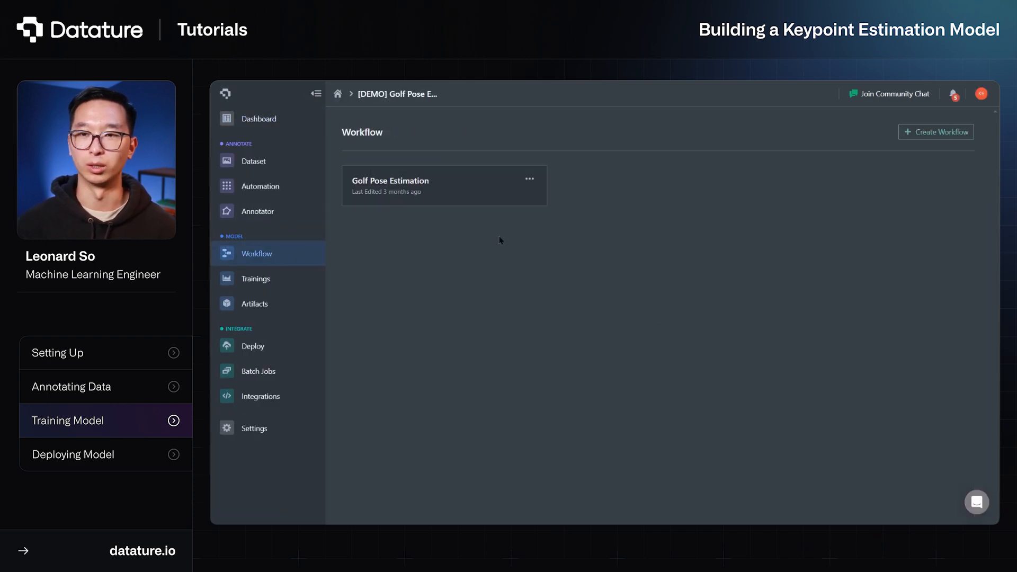
left_click(936, 132)
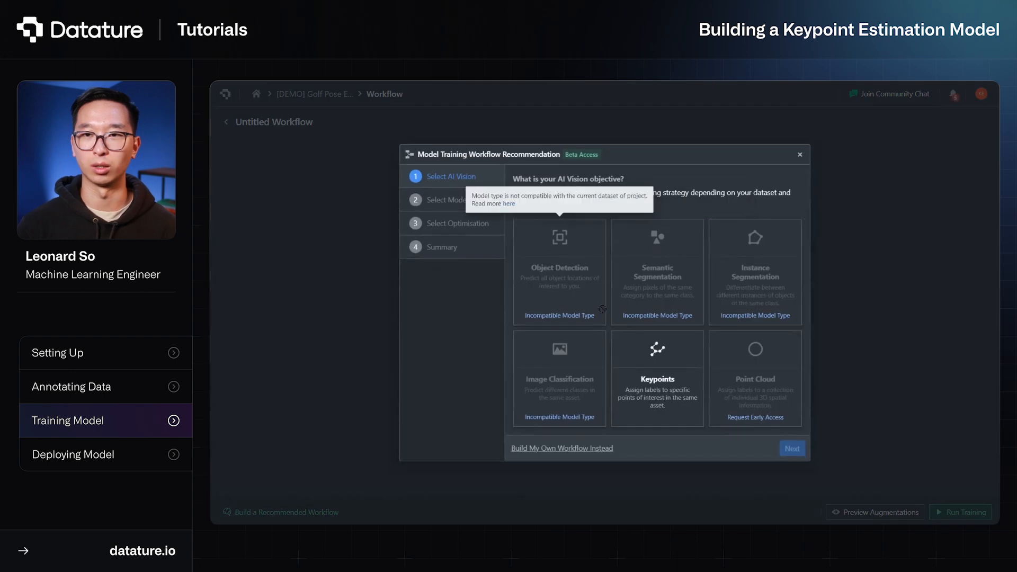
left_click(640, 368)
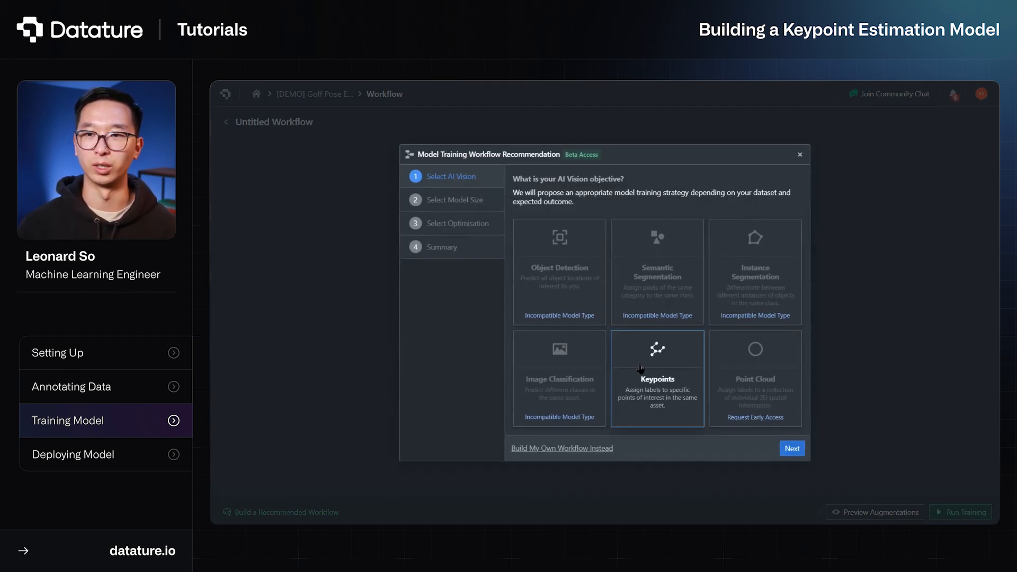
left_click(792, 448)
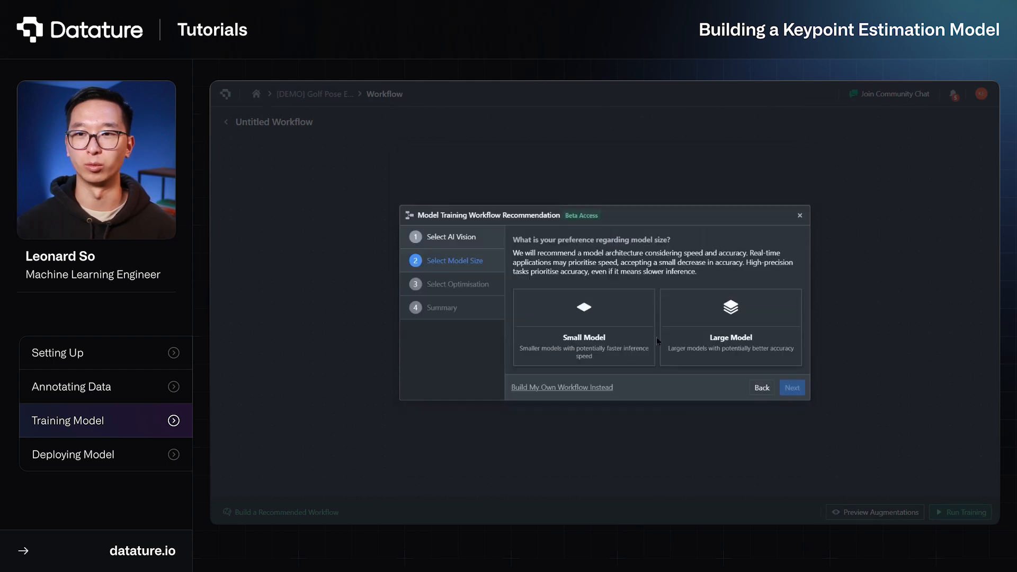
Choose Small Model and Fastest Inference Speed, and build the recommended training workflow
left_click(642, 340)
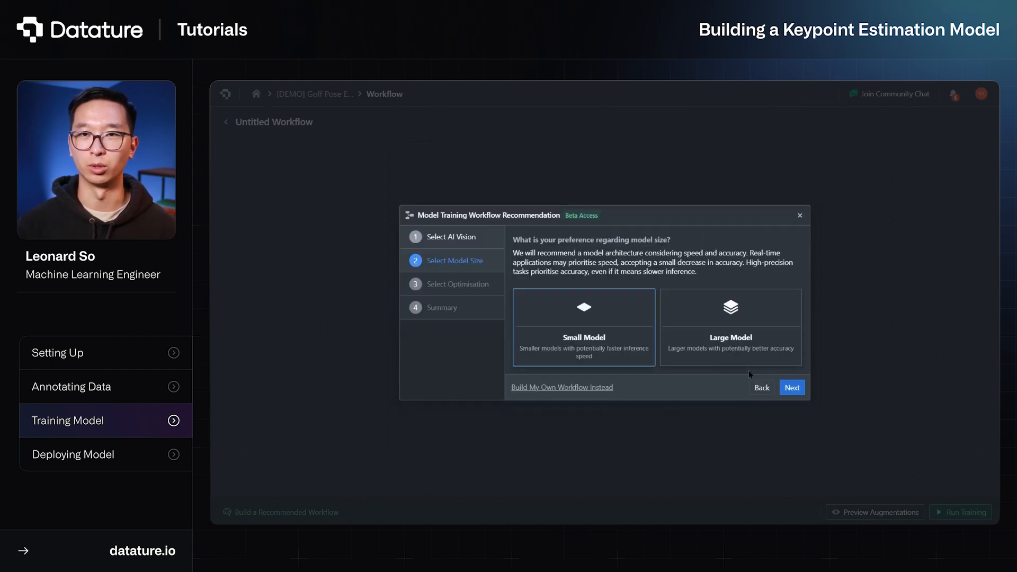
left_click(792, 387)
left_click(649, 347)
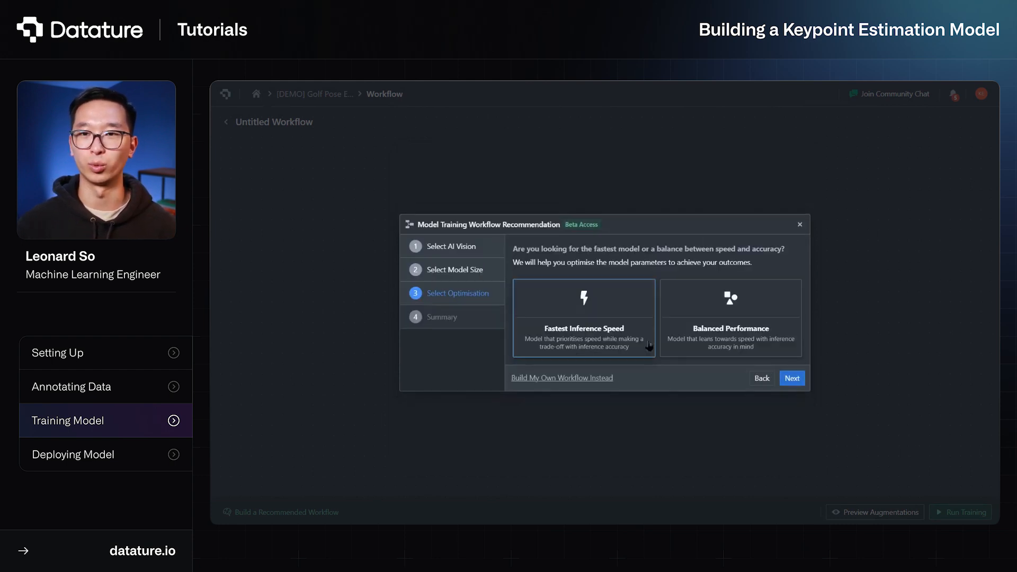
left_click(792, 378)
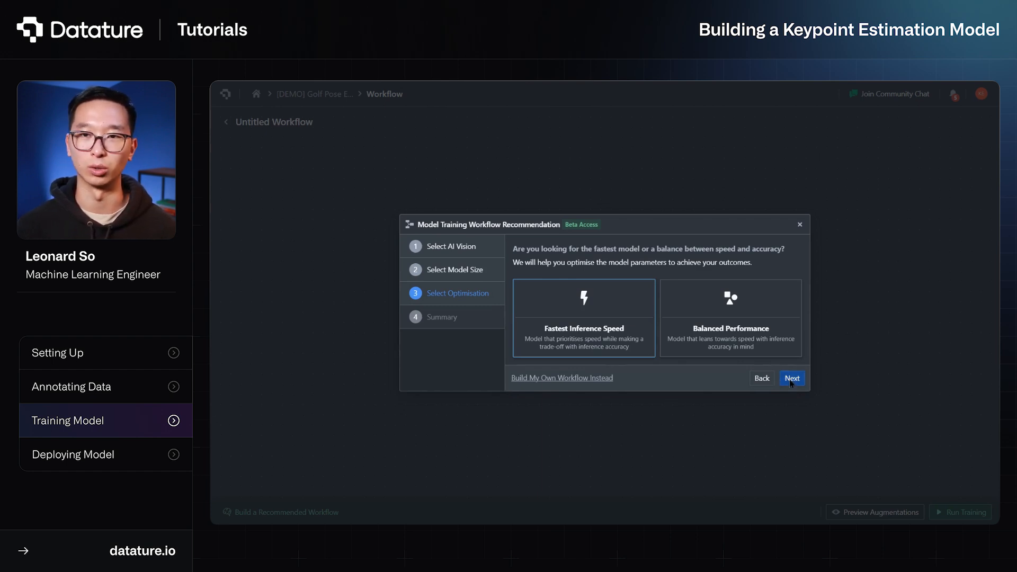
left_click(770, 448)
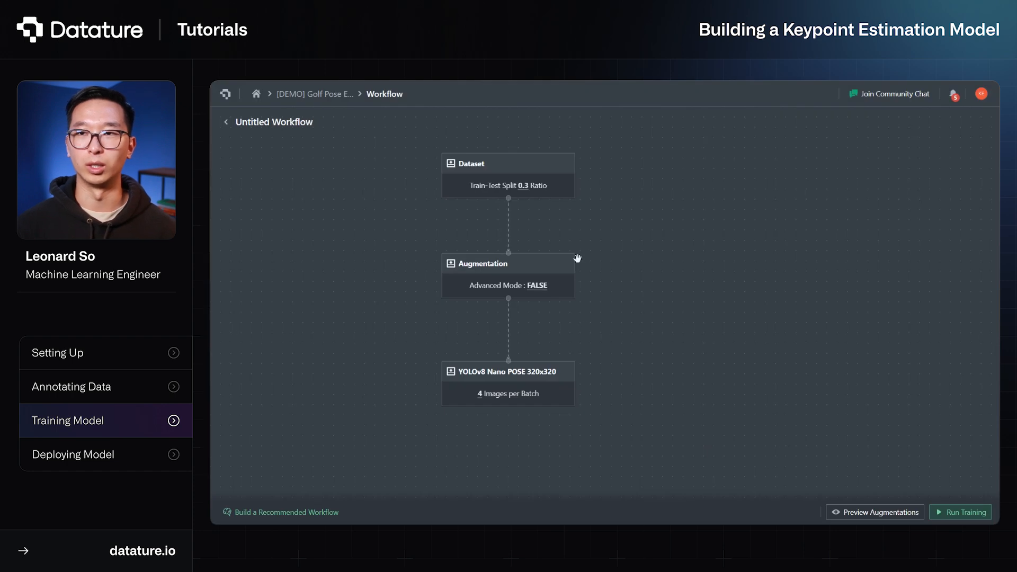
Review the workflow's Dataset settings, then enable the Motion Blur and Random Brightness Contrast augmentations
left_click(568, 190)
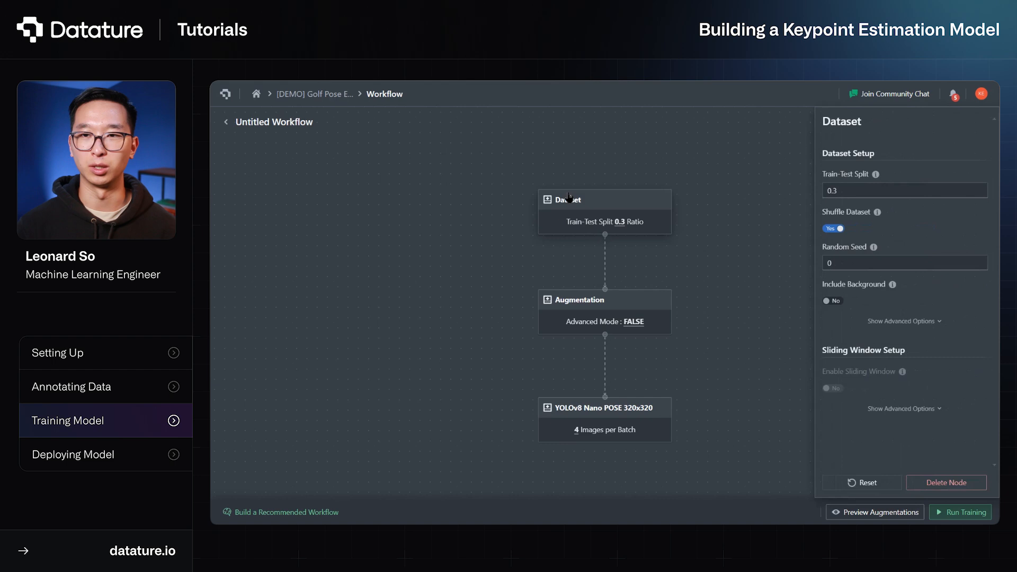
left_click(642, 320)
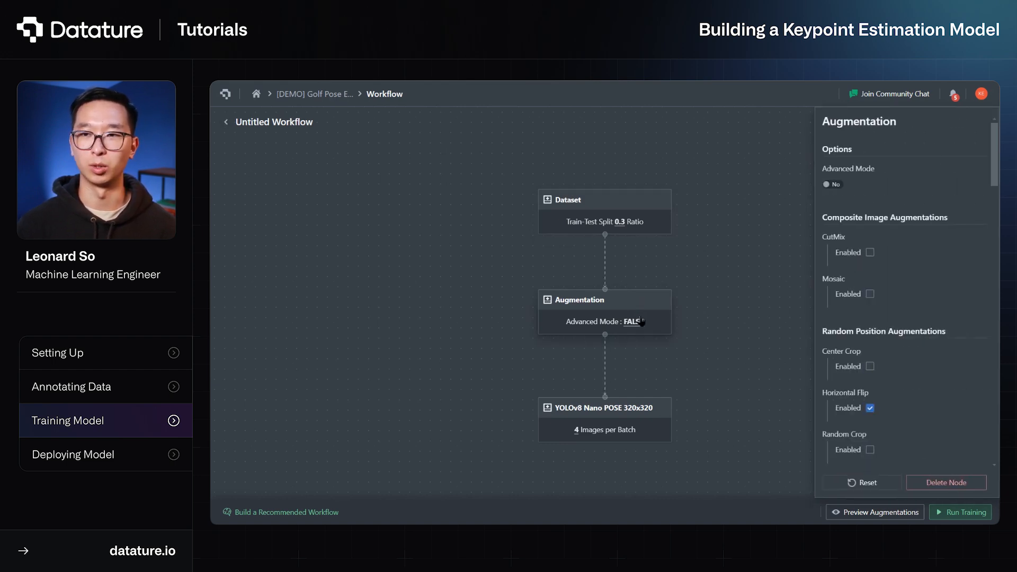
scroll(877, 345, "down", 1)
scroll(877, 346, "down", 6)
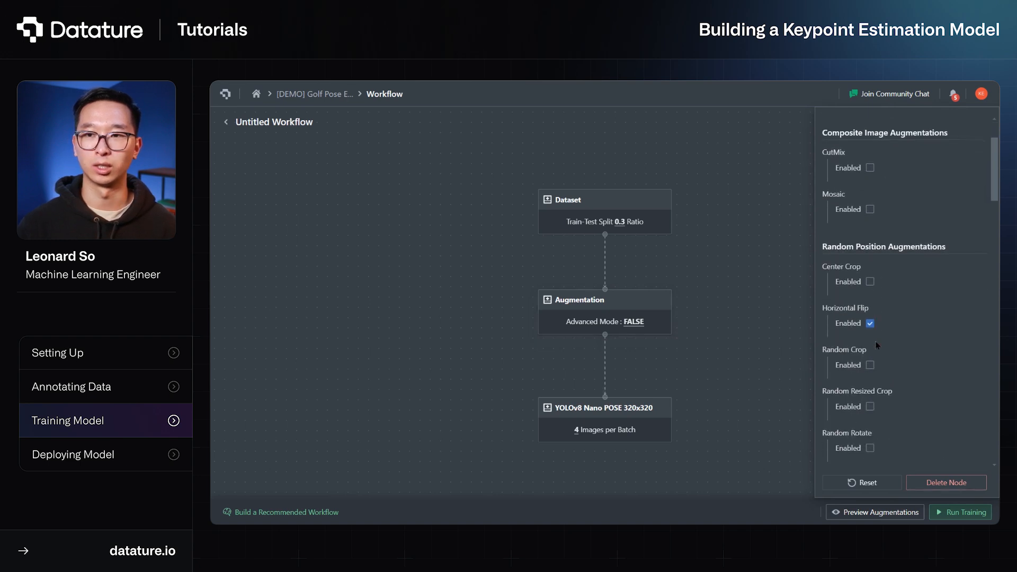
scroll(887, 282, "down", 7)
scroll(887, 281, "down", 6)
scroll(886, 279, "down", 2)
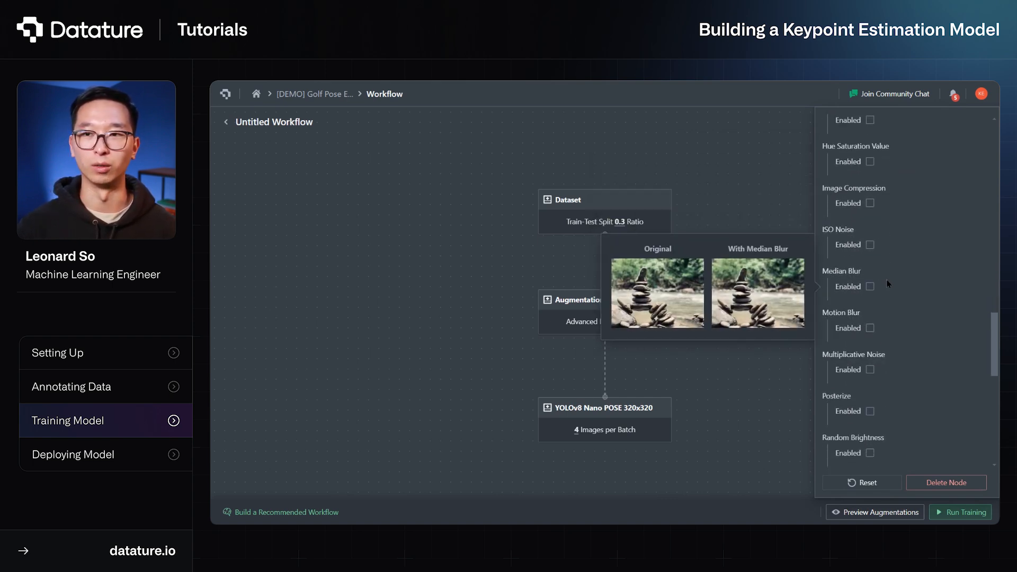
left_click(870, 328)
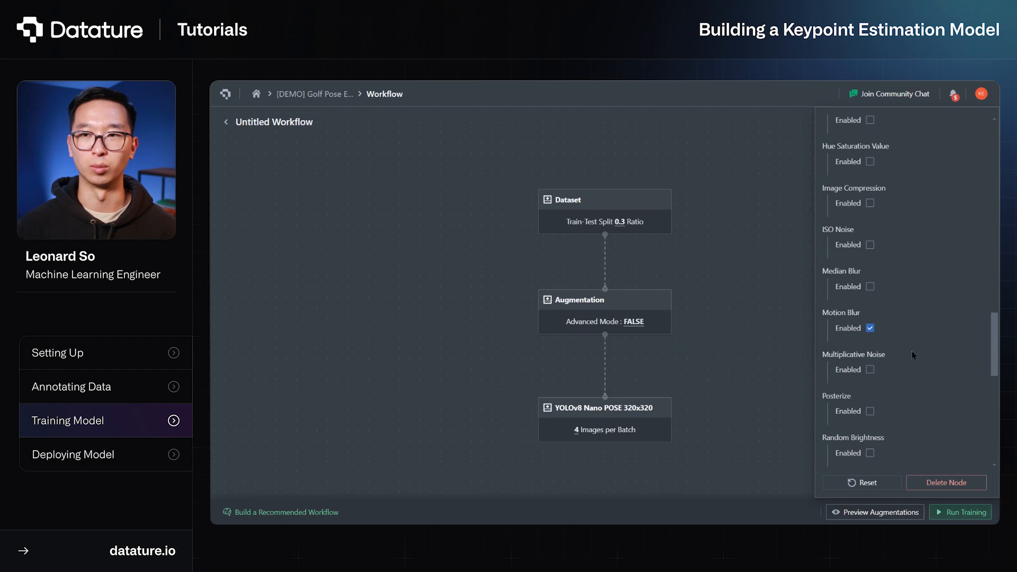
scroll(913, 354, "down", 2)
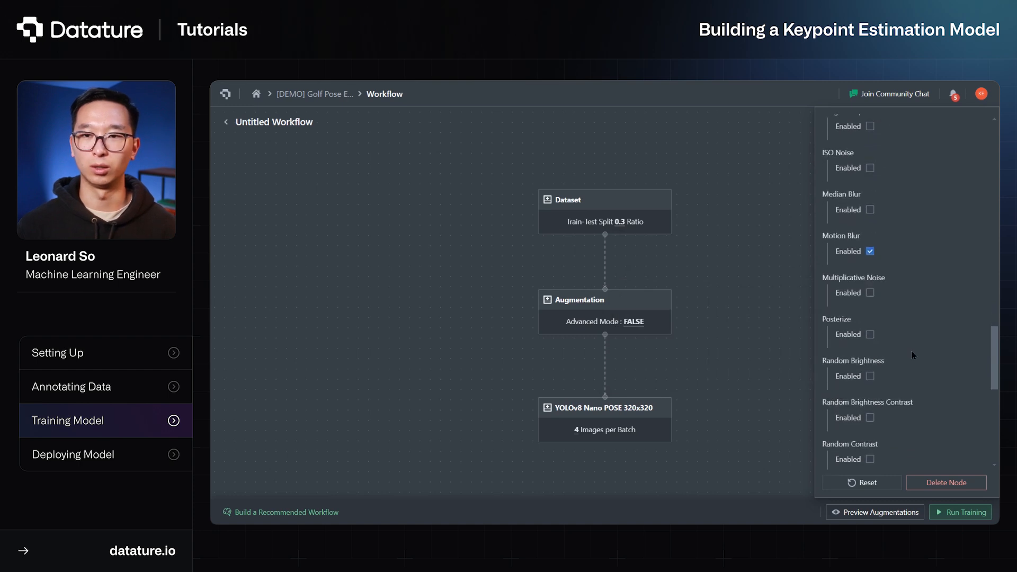
left_click(870, 418)
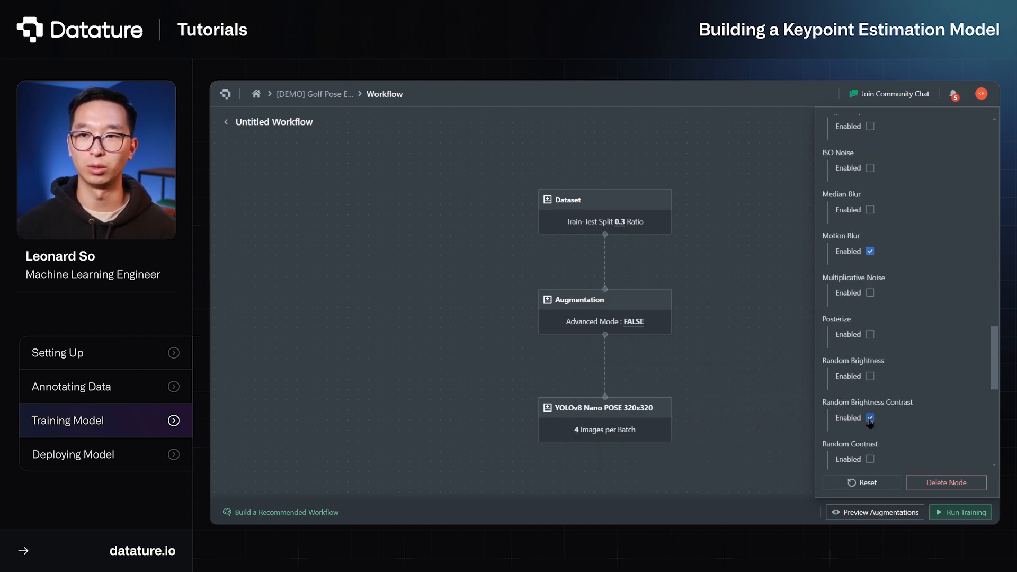
Set the training steps of the YOLOv8 Nano POSE 320x320 model to 3000
left_click(639, 432)
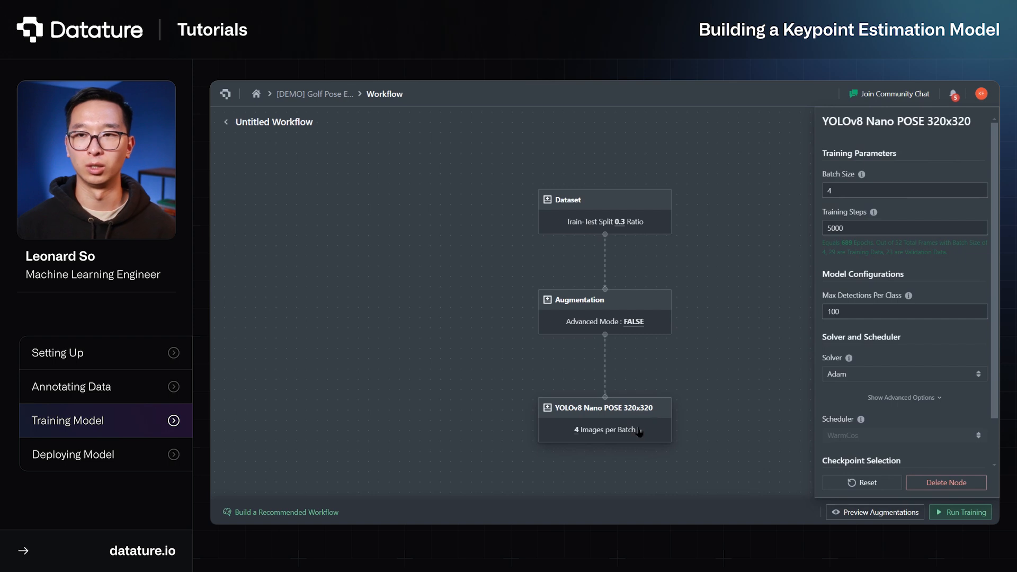
left_click(833, 229)
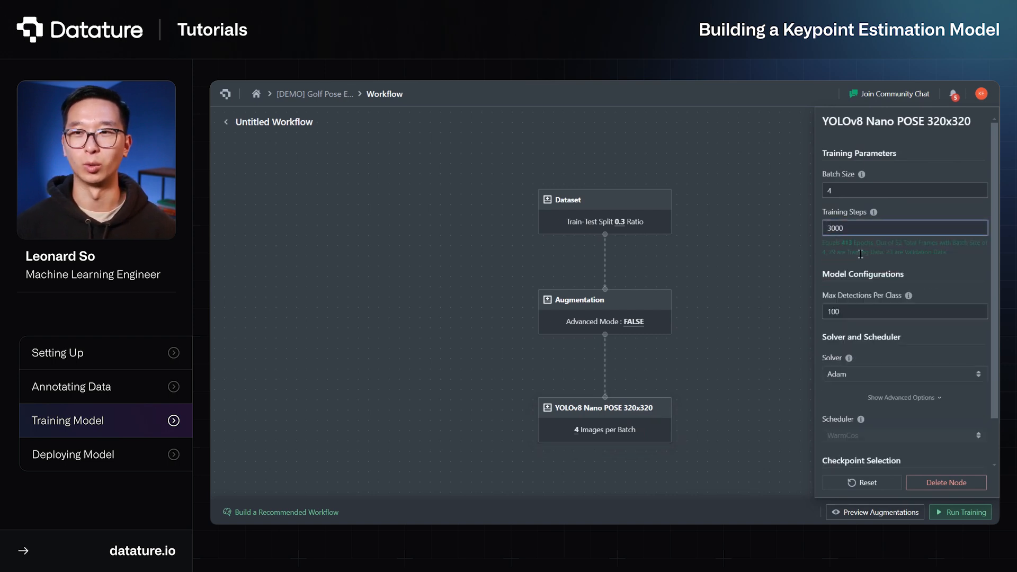
left_click(772, 276)
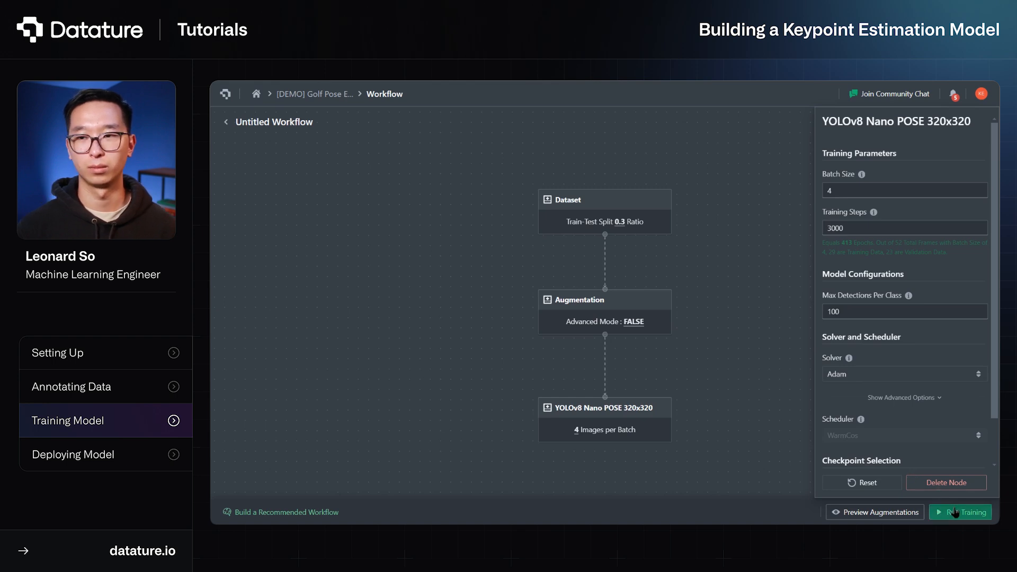
Open the training run setup and choose the Highest Accuracy checkpoint strategy with an evaluation interval of 500
left_click(956, 513)
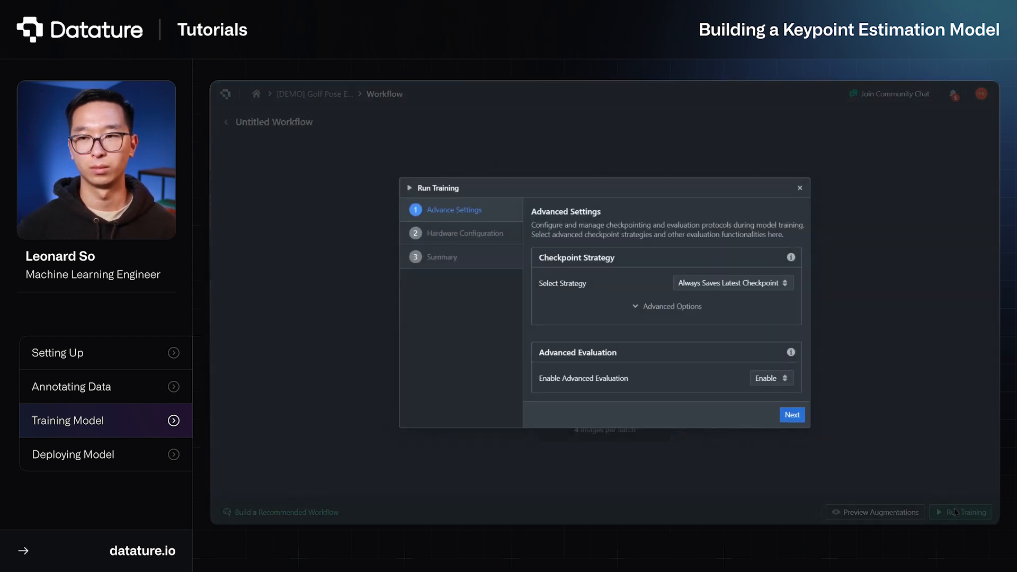
left_click(720, 287)
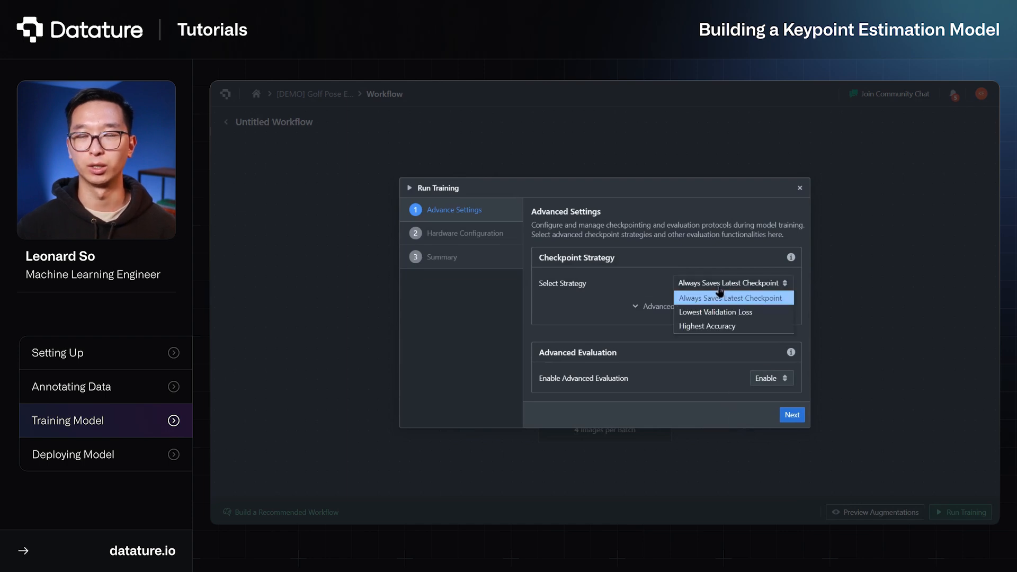
left_click(753, 327)
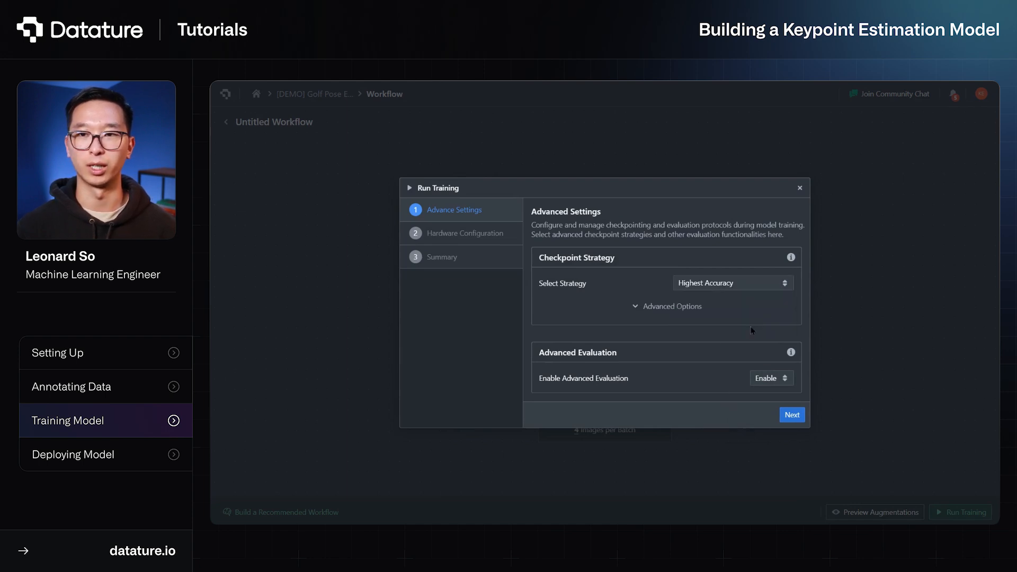
left_click(724, 307)
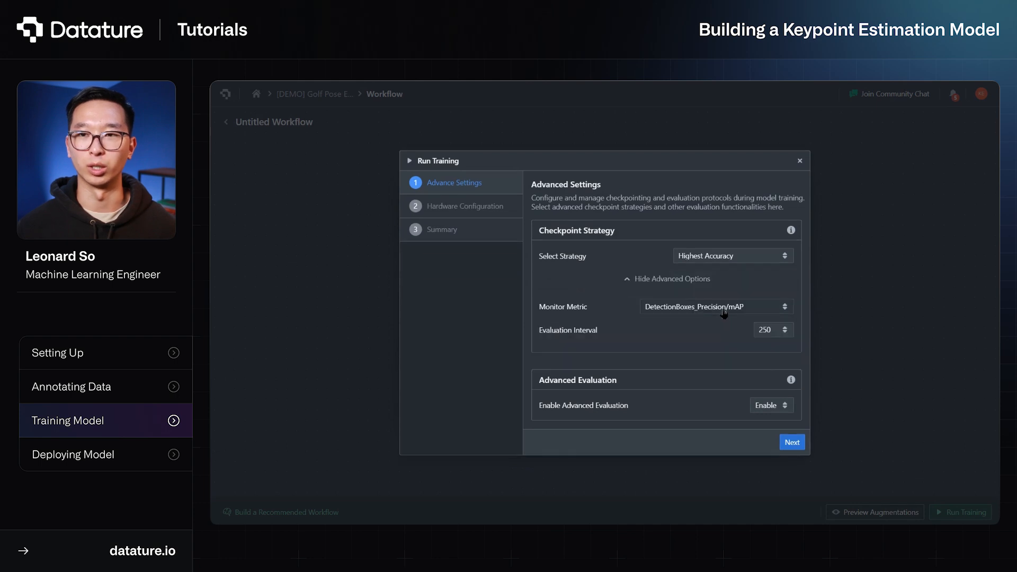
left_click(769, 329)
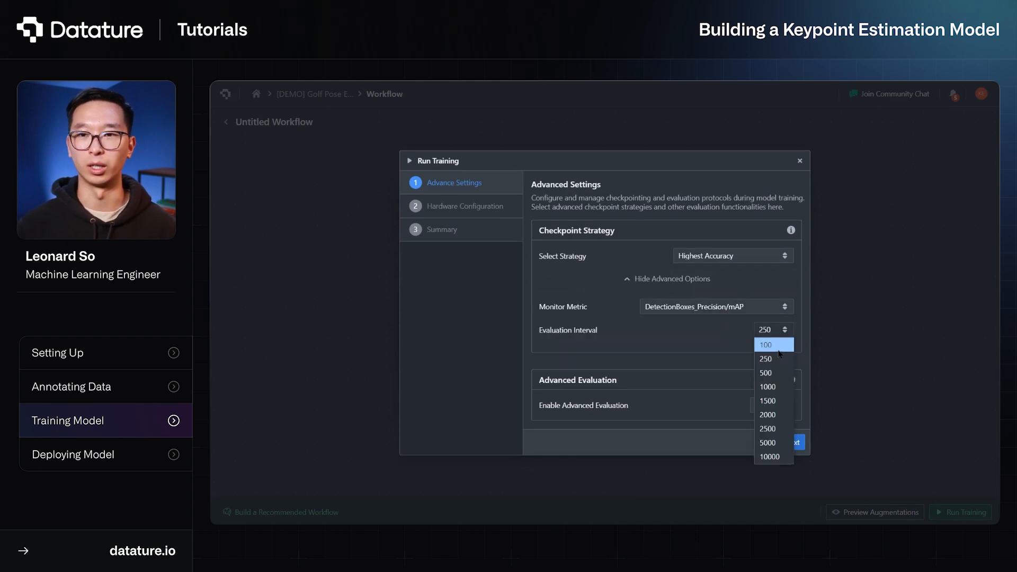
left_click(780, 372)
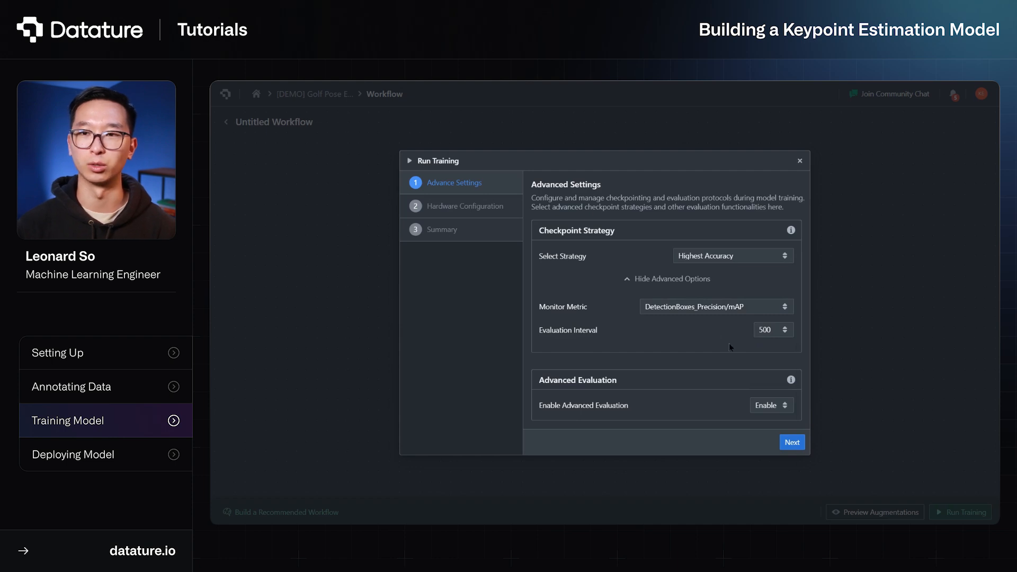
Review the hardware configuration and training summary, then close the run setup without starting training and return to the project dashboard
left_click(791, 439)
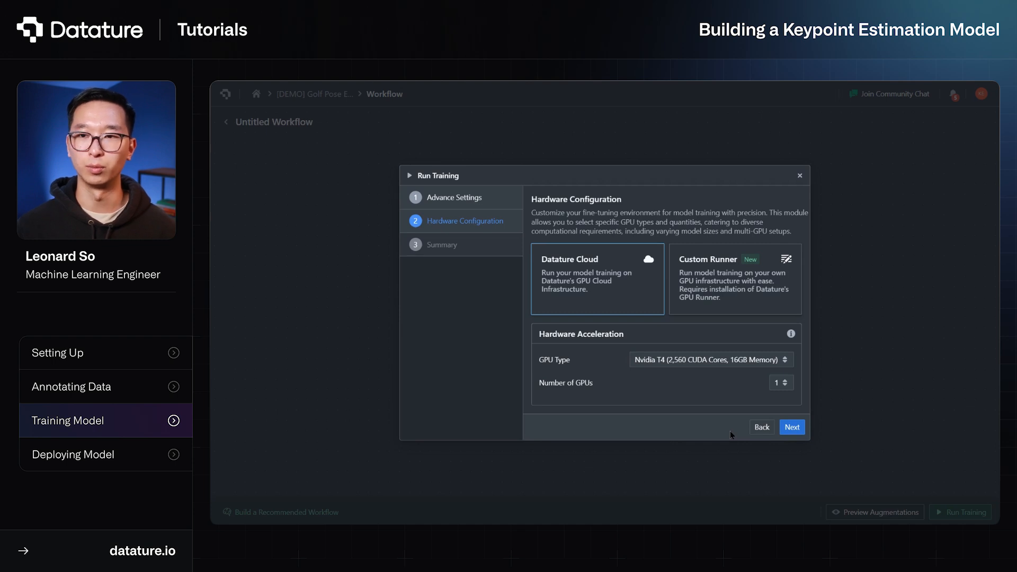
left_click(792, 428)
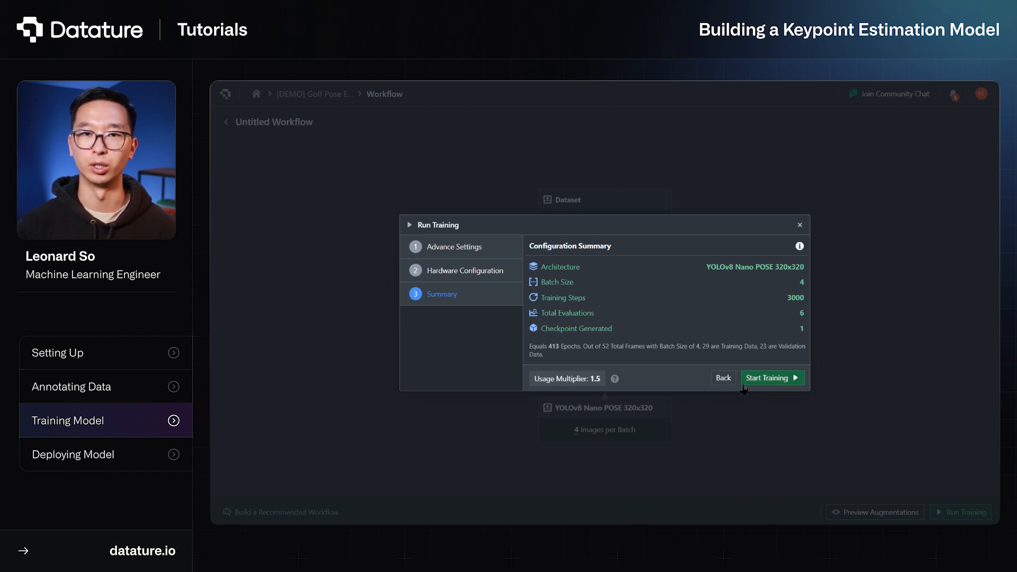
left_click(800, 225)
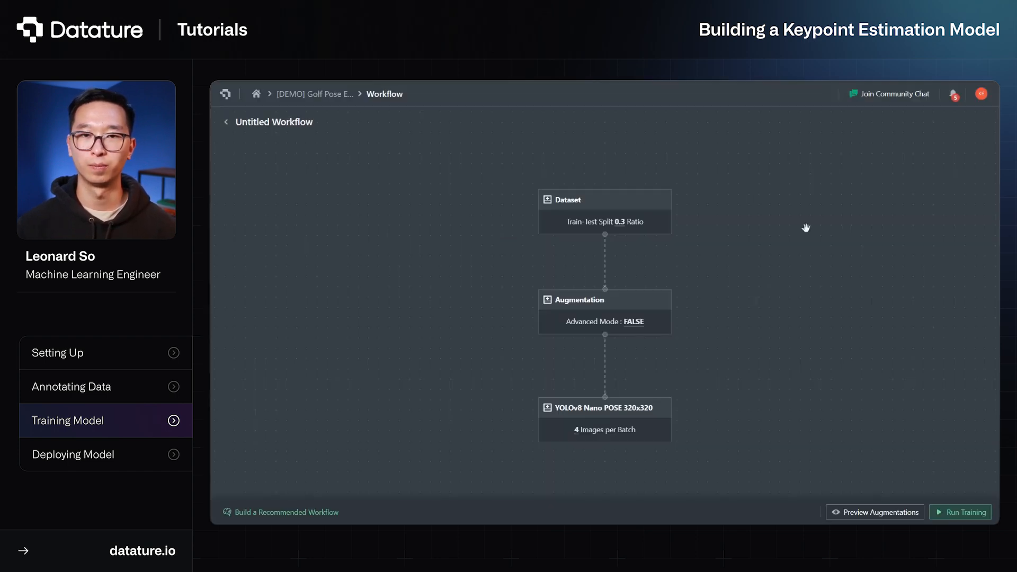
left_click(307, 95)
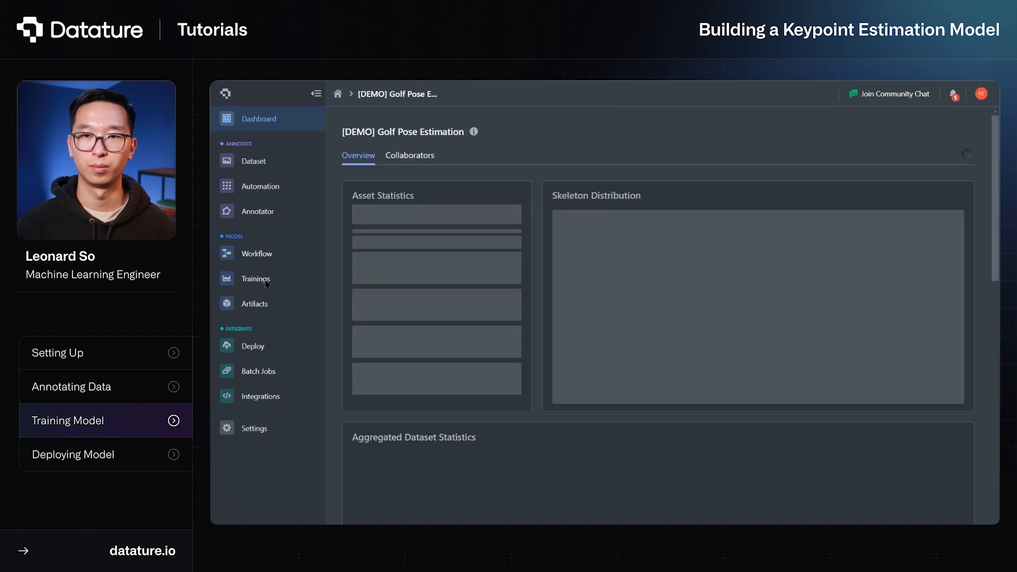
Open the completed Untitled Workflow training run and examine its loss metric graphs, including box, pose and distributed focal loss
left_click(268, 281)
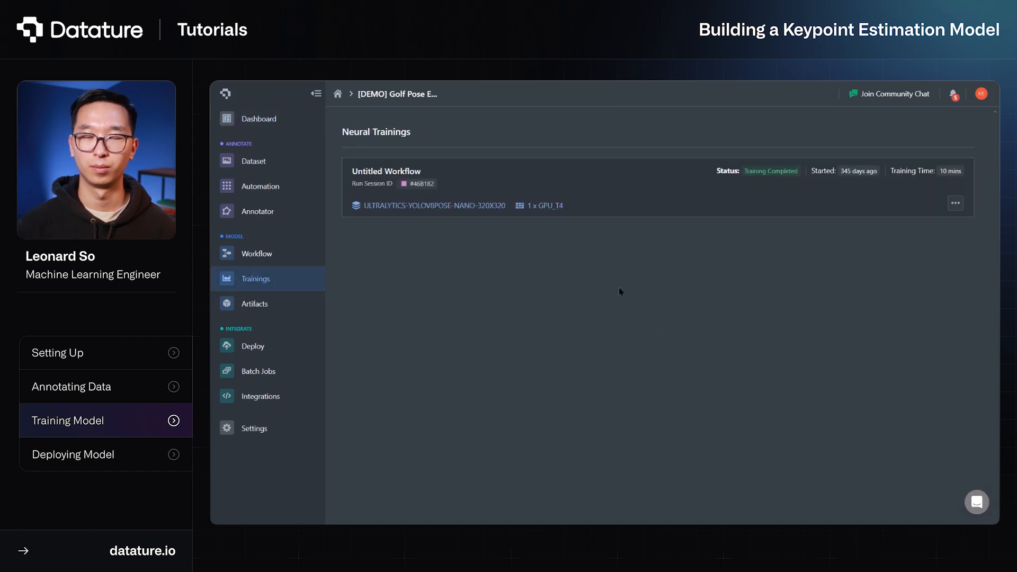
left_click(762, 189)
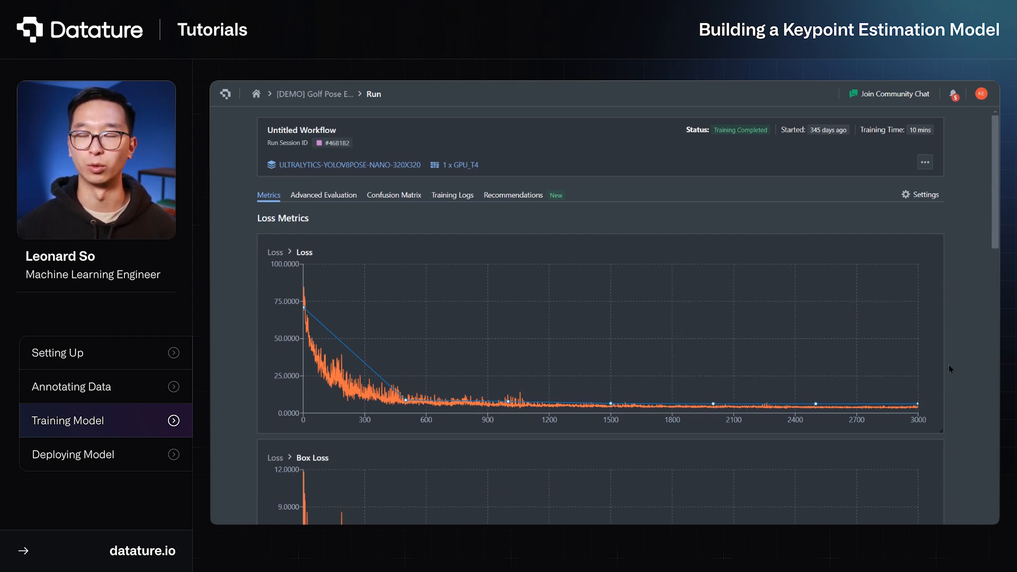
scroll(950, 369, "down", 5)
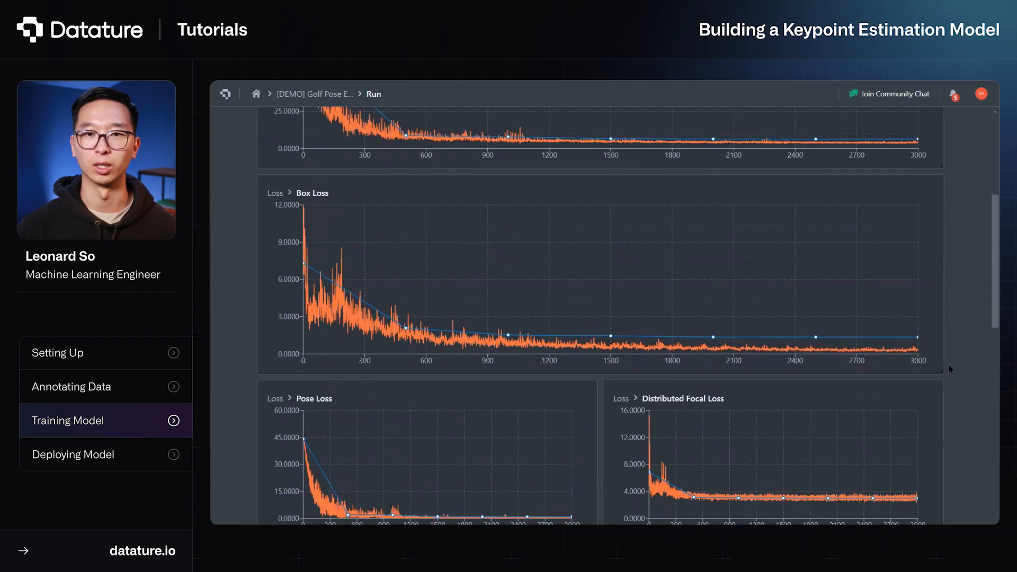
scroll(950, 369, "down", 1)
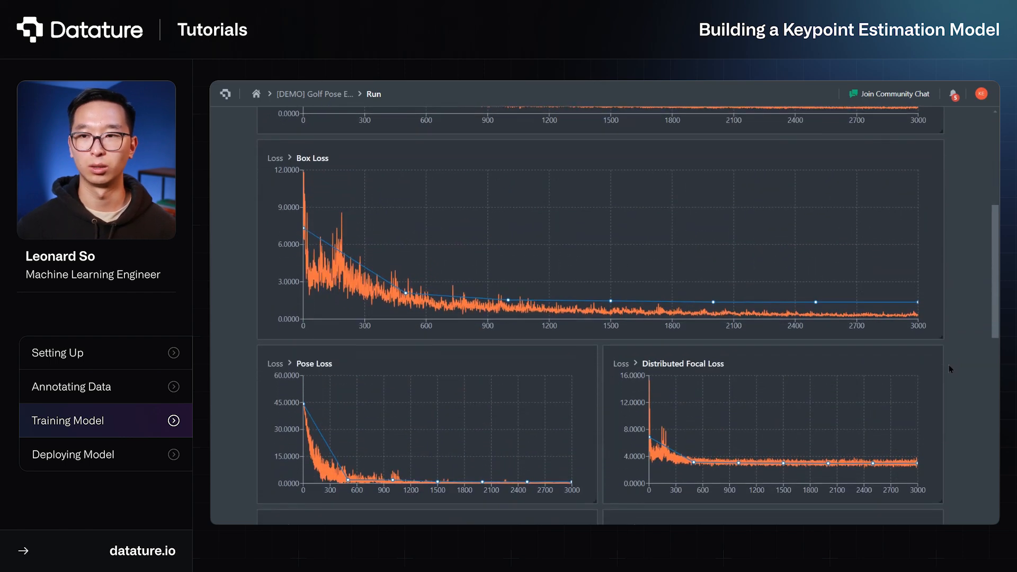
scroll(950, 368, "up", 6)
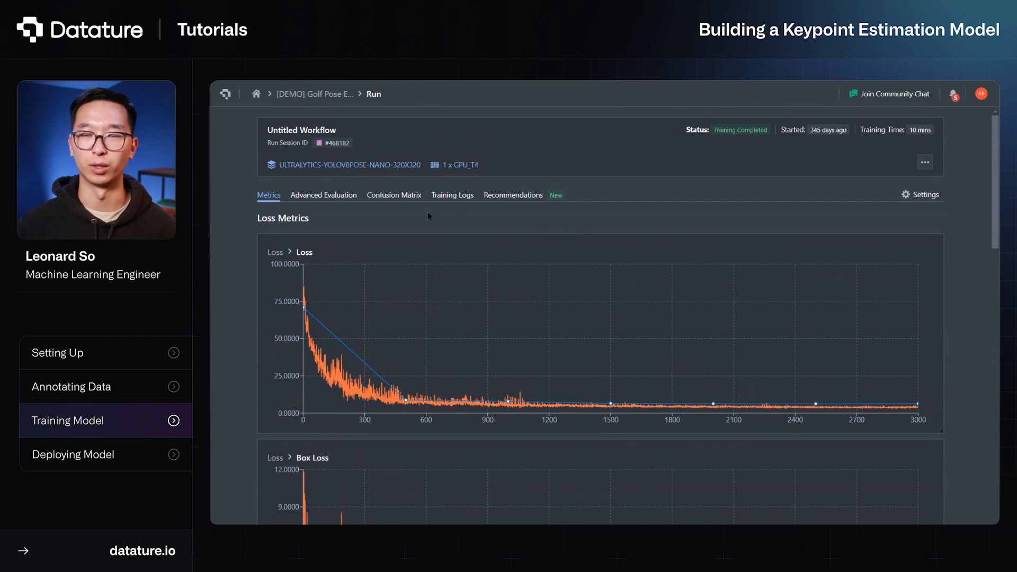
Compare the first specimen's ground truth and prediction in Advanced Evaluation with labels hidden at checkpoint 5, then return to the metrics
left_click(335, 197)
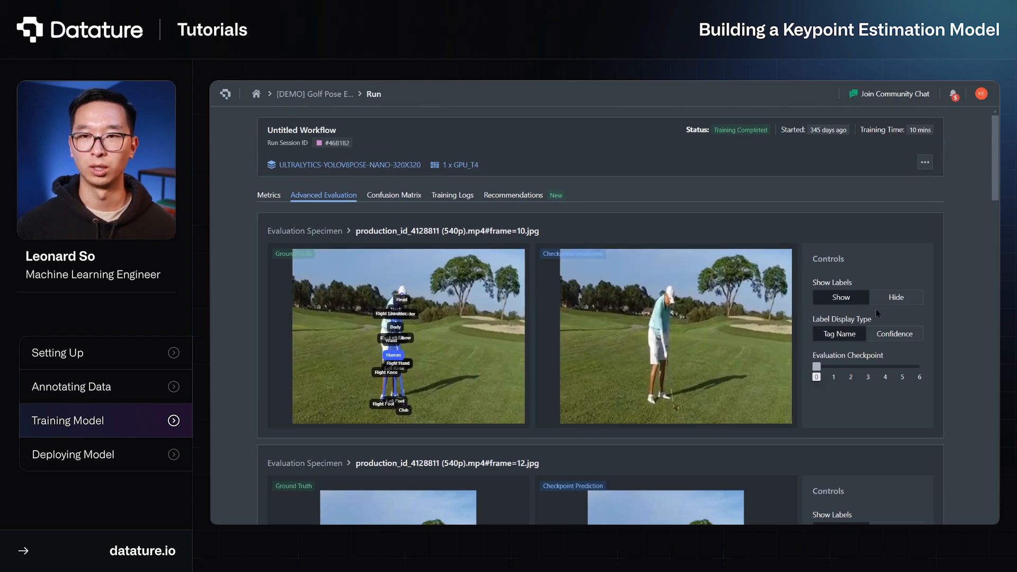
left_click(893, 299)
left_click_drag(844, 374, 900, 375)
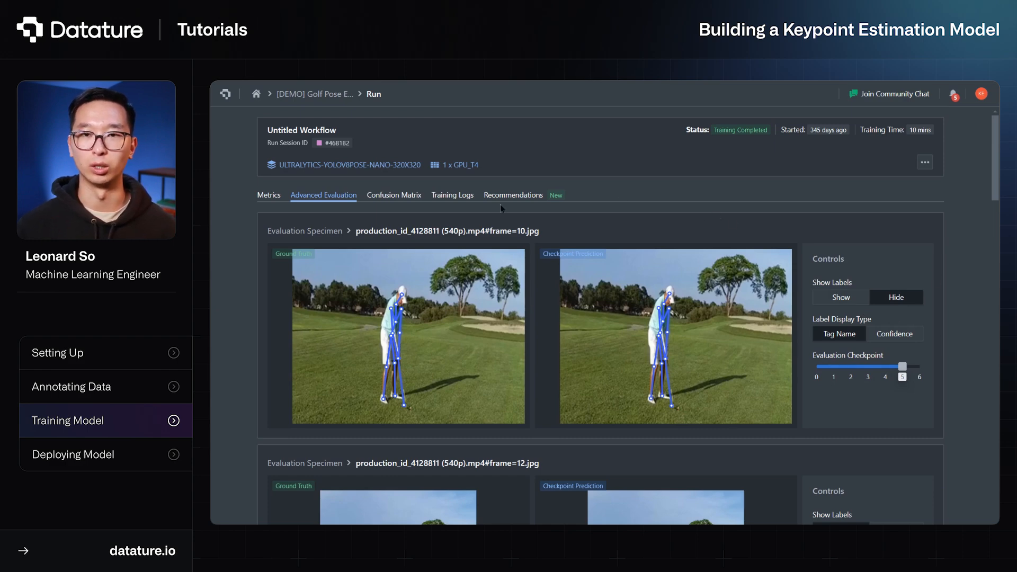
left_click(270, 200)
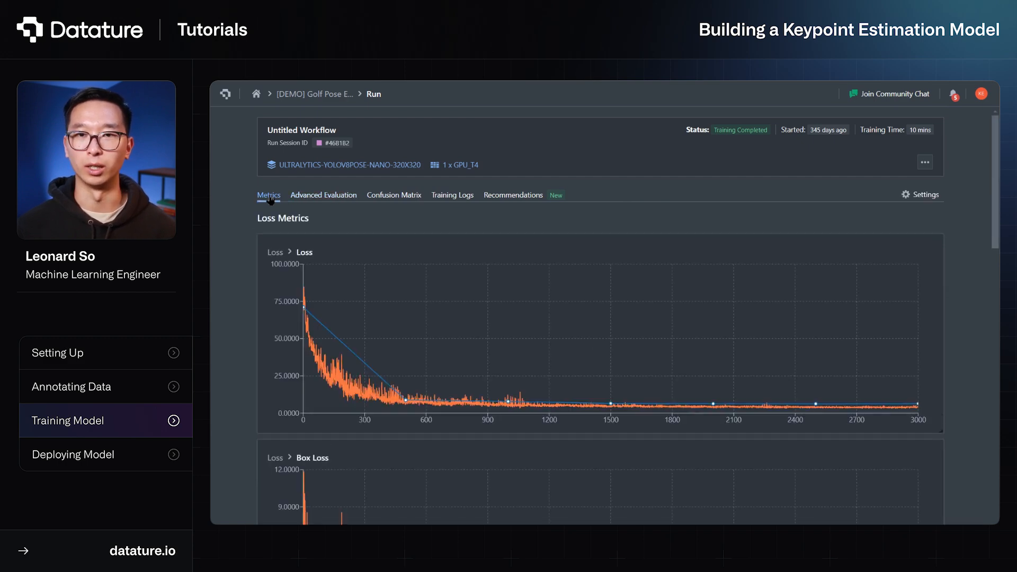
Open the export options of the project's ckpt-6-datature-yolov8n-pose artifact and review the available model formats from PyTorch to TensorRT
left_click(332, 100)
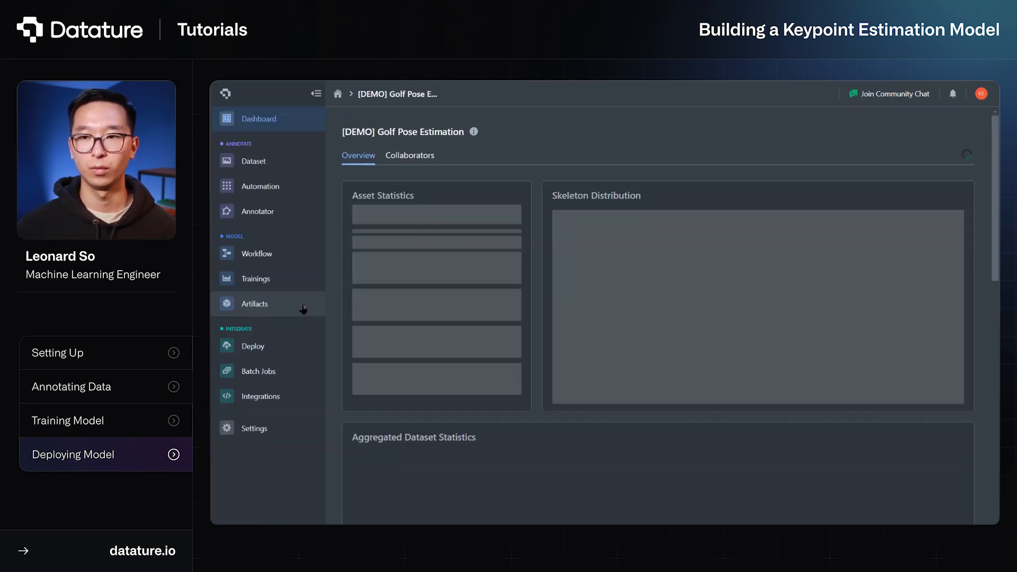
left_click(294, 309)
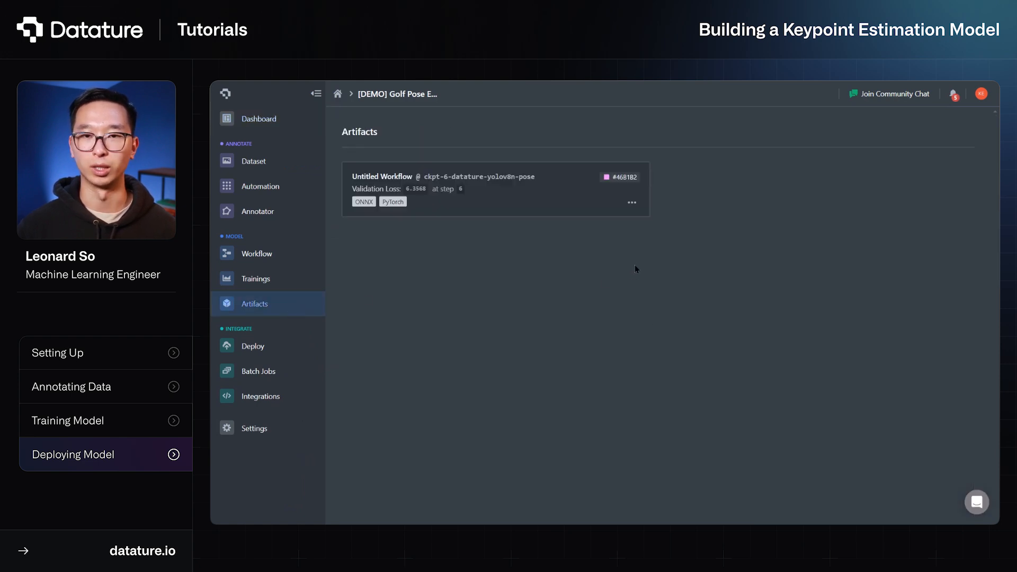
left_click(633, 204)
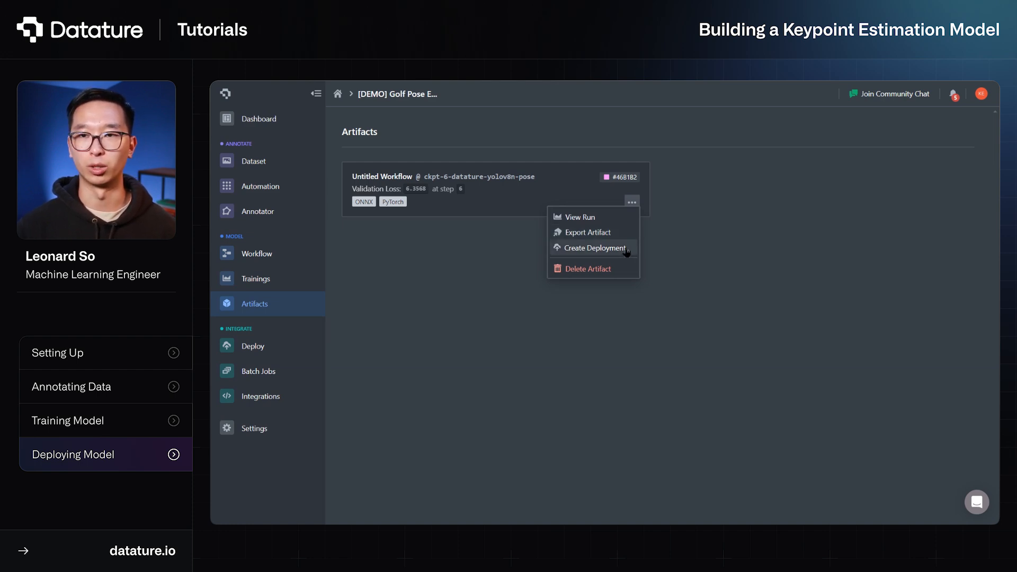
left_click(623, 238)
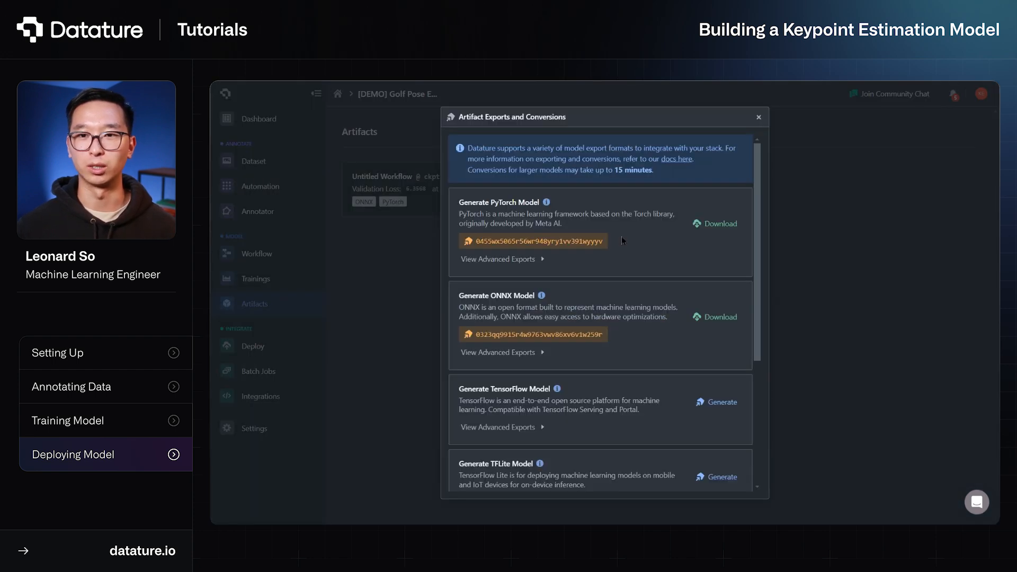
scroll(621, 237, "down", 1)
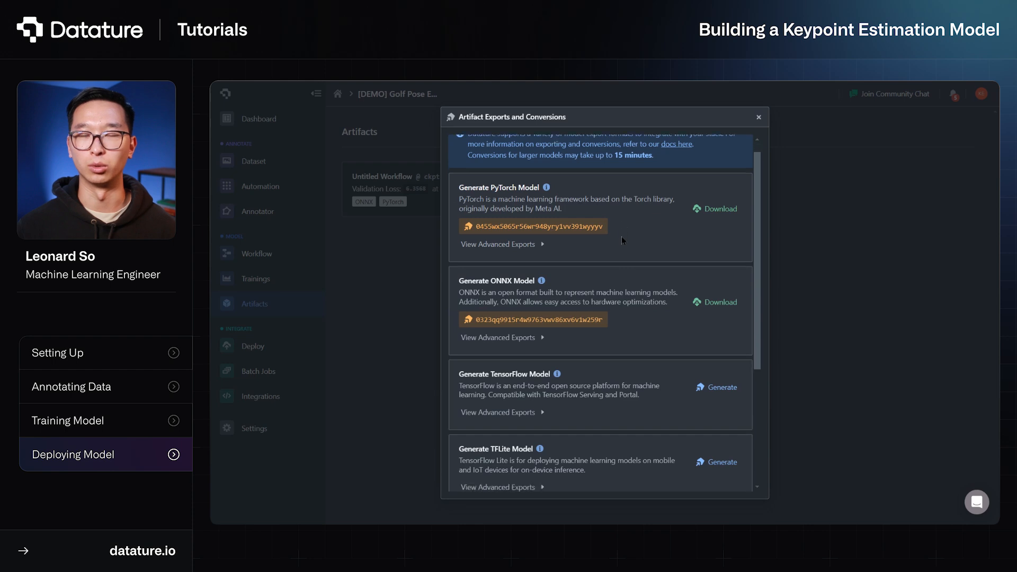
scroll(621, 237, "down", 1)
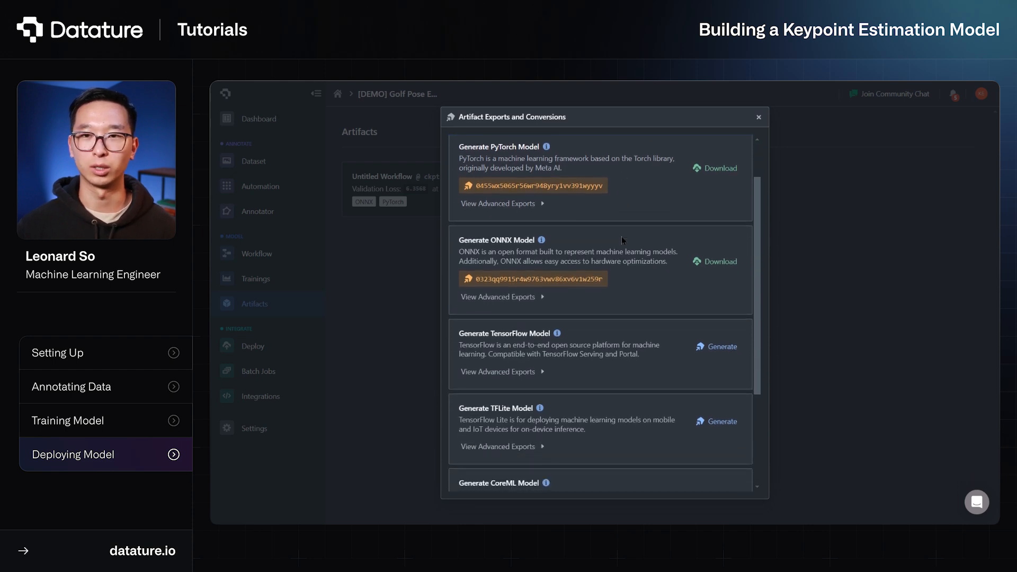
scroll(622, 236, "down", 1)
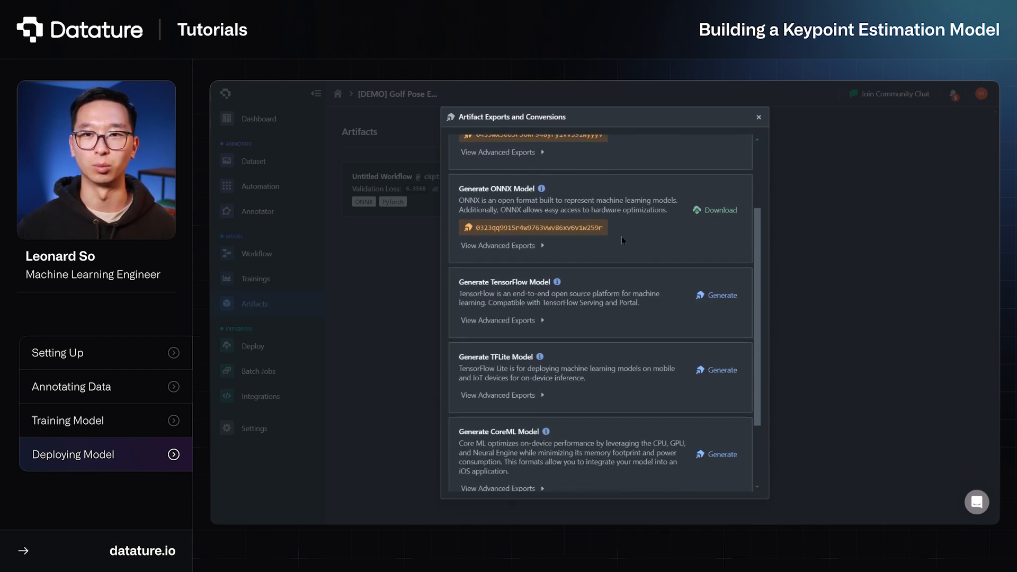
scroll(621, 236, "down", 3)
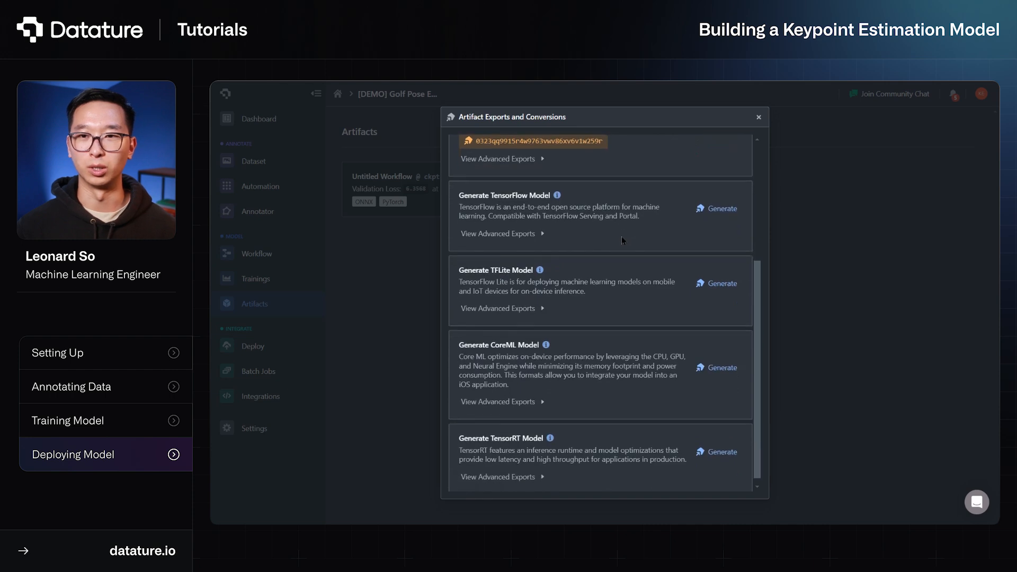
scroll(622, 236, "up", 5)
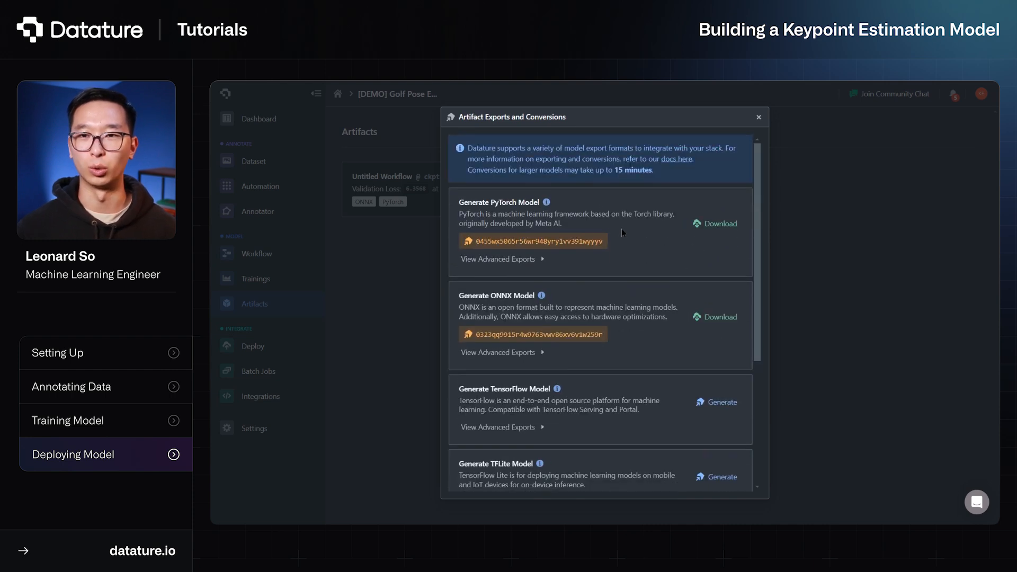